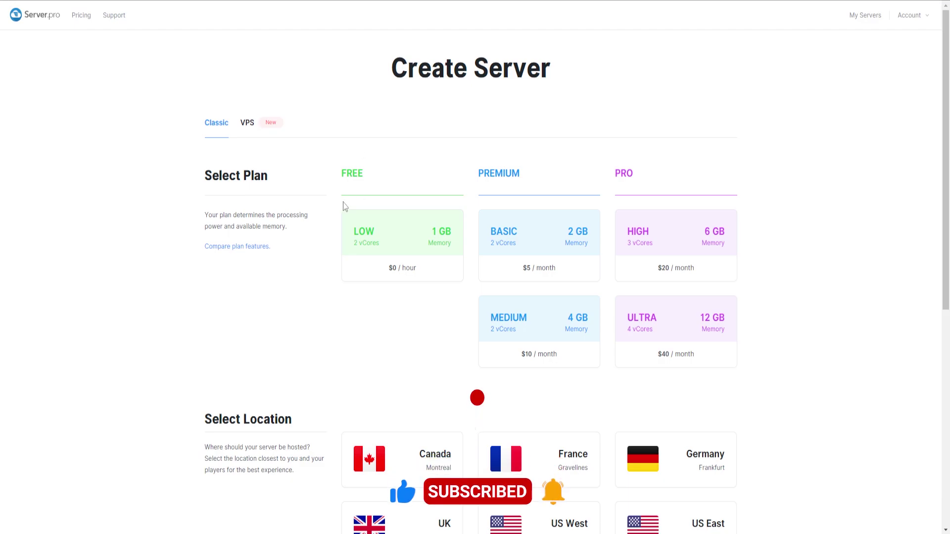
Review the pricing page, covering the free plan's memory, cores and price, the feature comparison and the Minecraft game features
{"action": "left_click", "coordinate": [79, 20]}
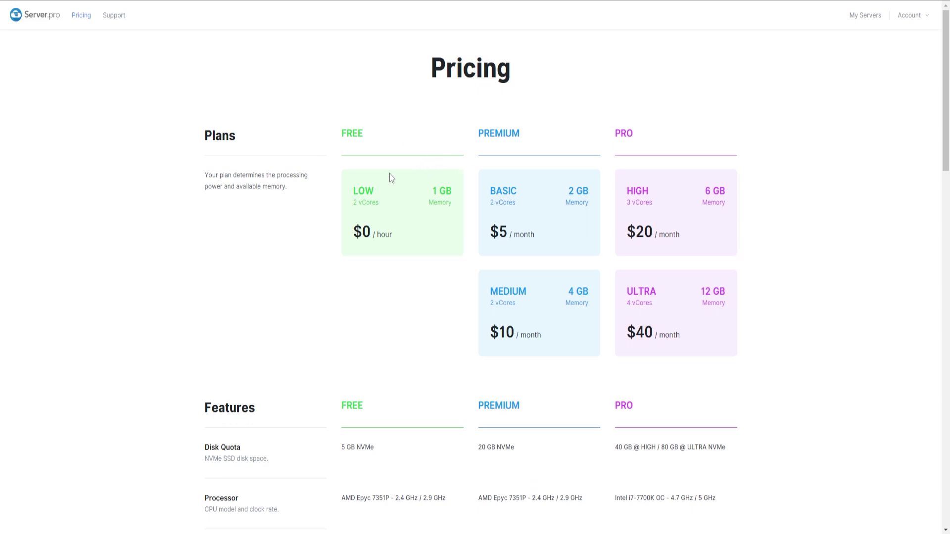
{"action": "double_click", "coordinate": [434, 188]}
{"action": "left_click", "coordinate": [367, 197]}
{"action": "double_click", "coordinate": [355, 191]}
{"action": "left_click", "coordinate": [362, 193]}
{"action": "double_click", "coordinate": [362, 232]}
{"action": "left_click", "coordinate": [366, 229]}
{"action": "scroll", "coordinate": [377, 206], "scroll_direction": "down", "scroll_amount": 7}
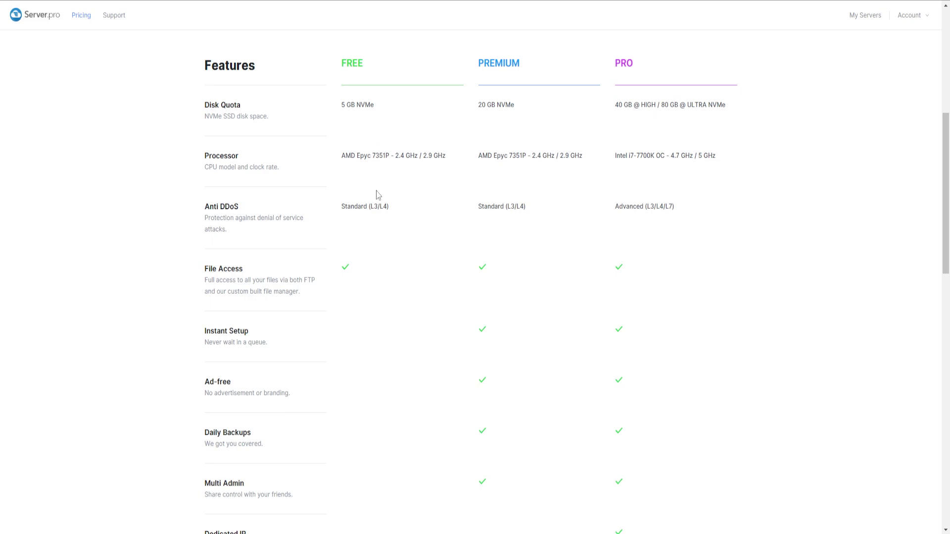
{"action": "scroll", "coordinate": [379, 193], "scroll_direction": "down", "scroll_amount": 10}
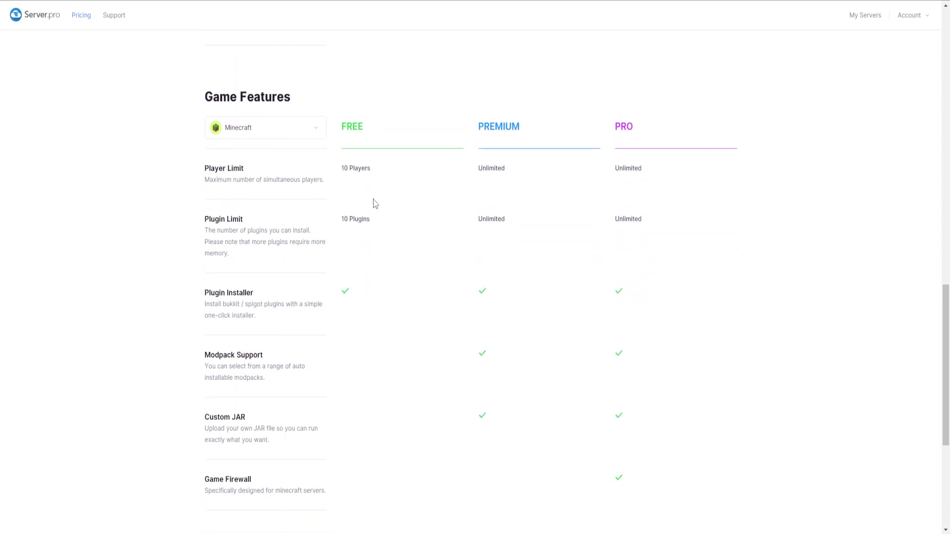
{"action": "scroll", "coordinate": [375, 204], "scroll_direction": "down", "scroll_amount": 5}
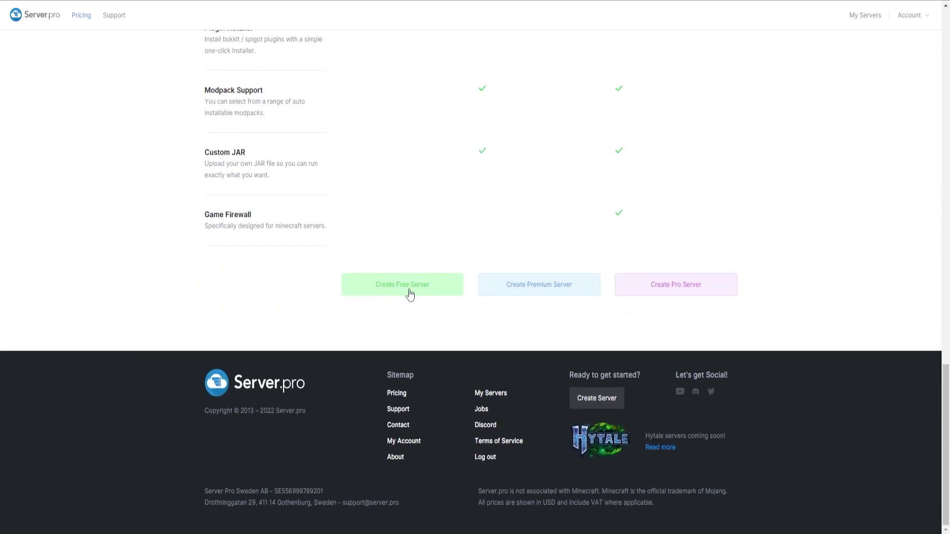
Start a new free server with the LOW 1 GB plan and Canada (Montreal) as its location
{"action": "left_click", "coordinate": [406, 292]}
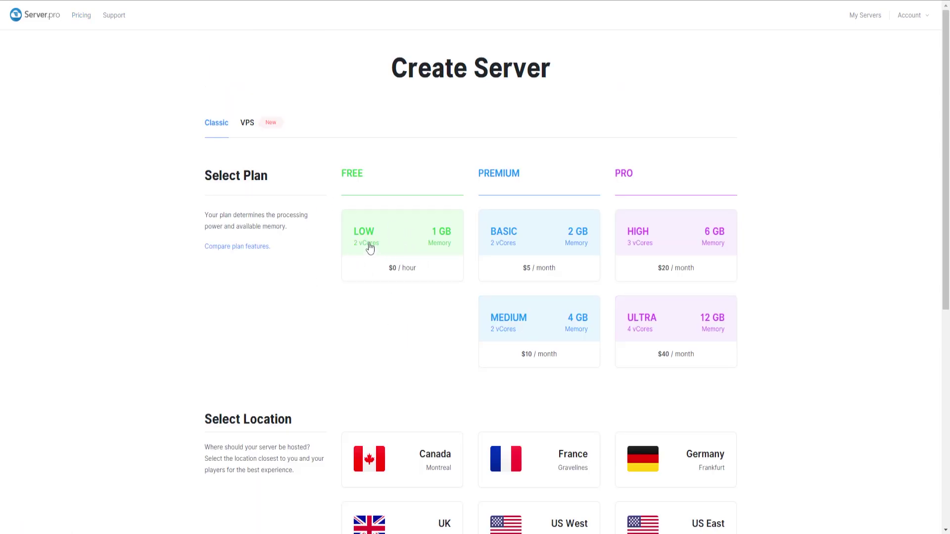
{"action": "left_click", "coordinate": [400, 240]}
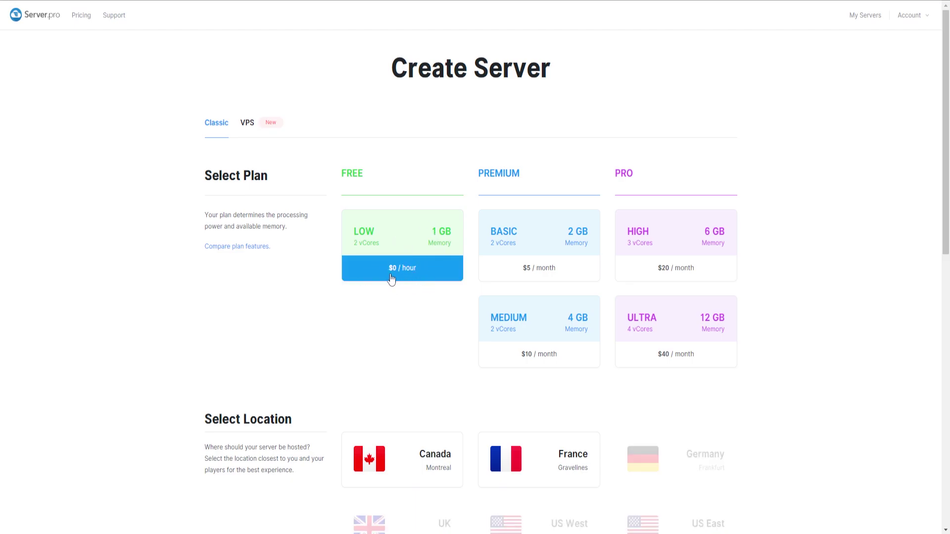
{"action": "scroll", "coordinate": [403, 282], "scroll_direction": "down", "scroll_amount": 5}
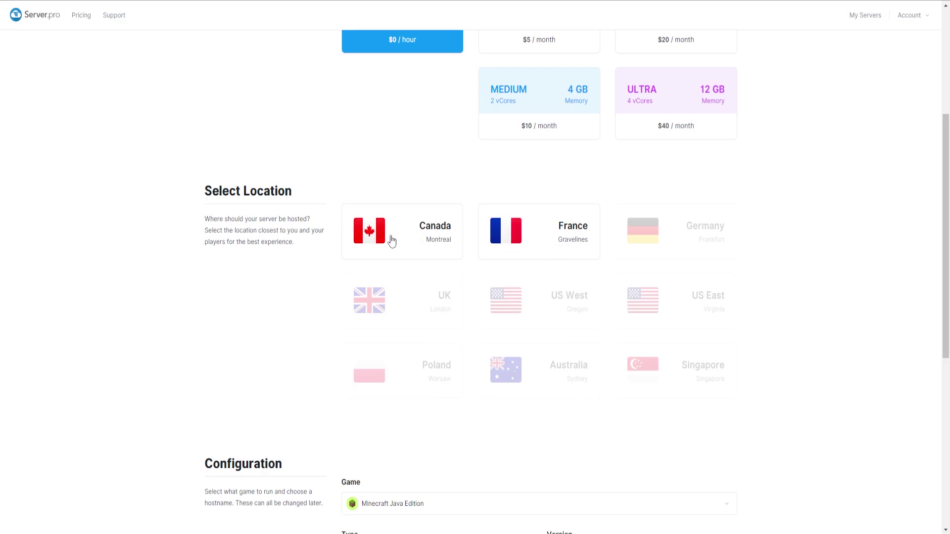
{"action": "left_click", "coordinate": [430, 234]}
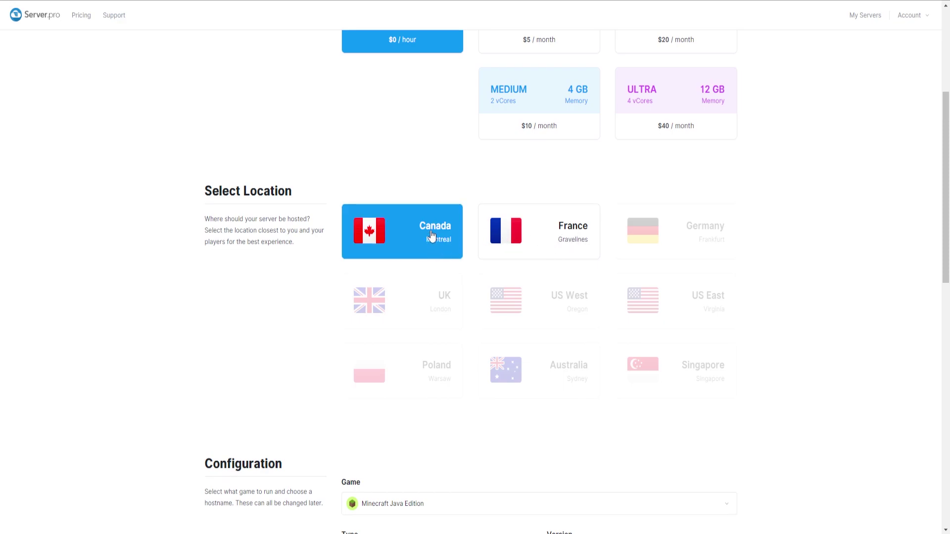
Configure the server for Minecraft Java Edition with type Vanilla and version 1.18.2
{"action": "scroll", "coordinate": [361, 189], "scroll_direction": "down", "scroll_amount": 7}
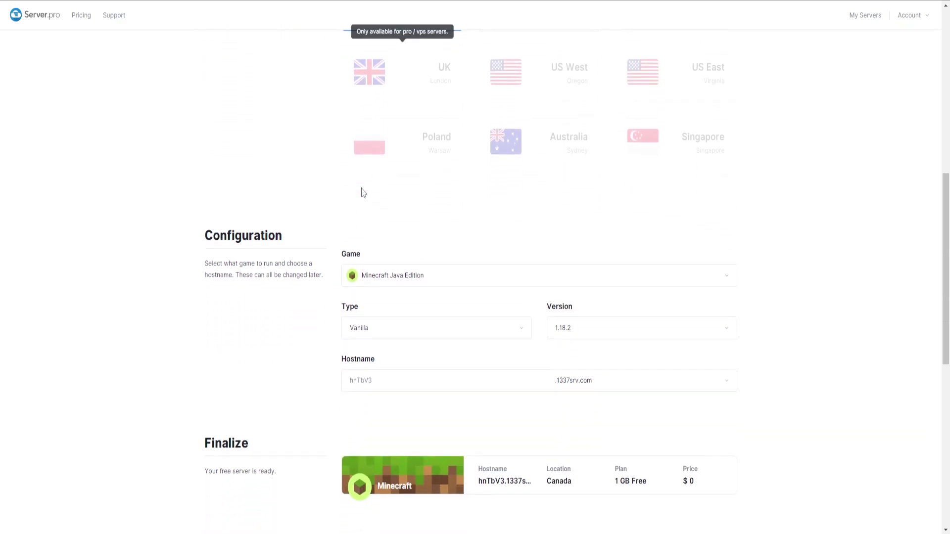
{"action": "left_click", "coordinate": [428, 170]}
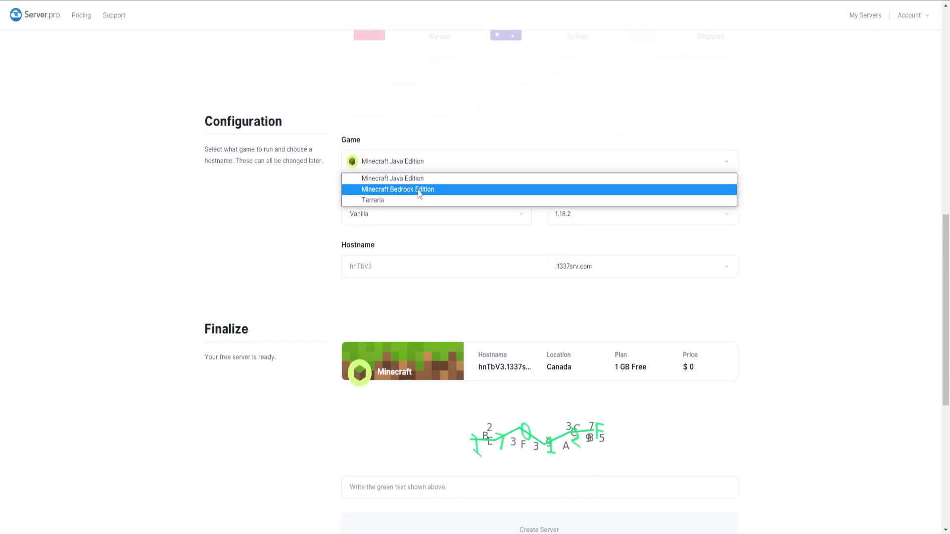
{"action": "left_click", "coordinate": [425, 142]}
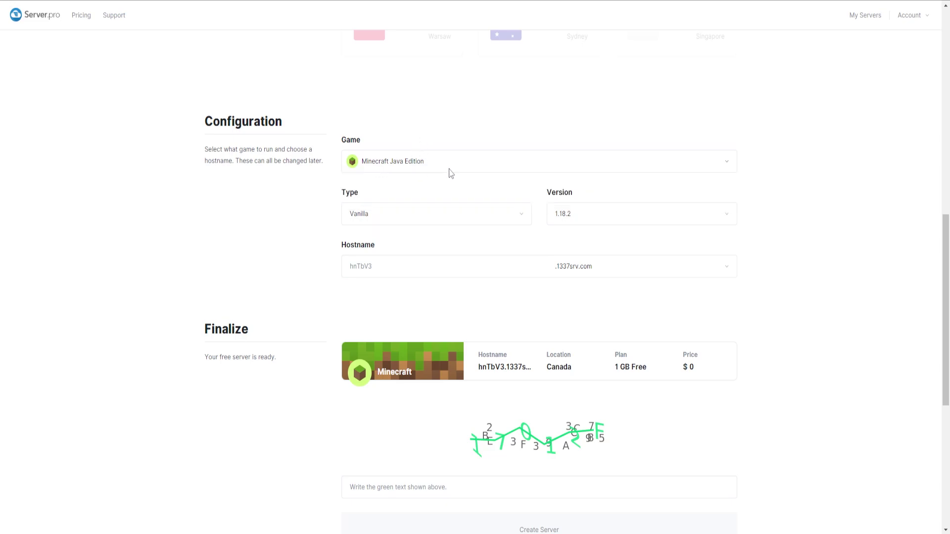
{"action": "scroll", "coordinate": [479, 193], "scroll_direction": "down", "scroll_amount": 1}
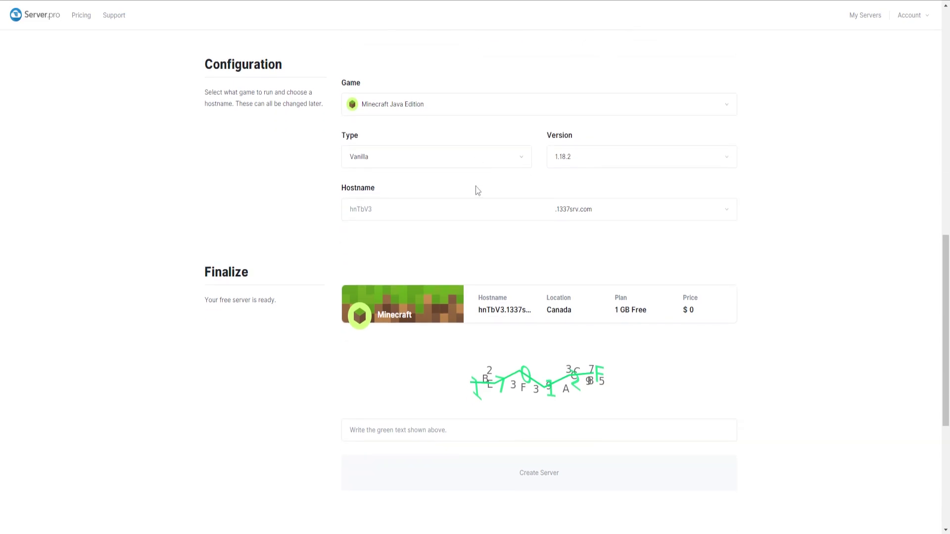
{"action": "left_click", "coordinate": [402, 162]}
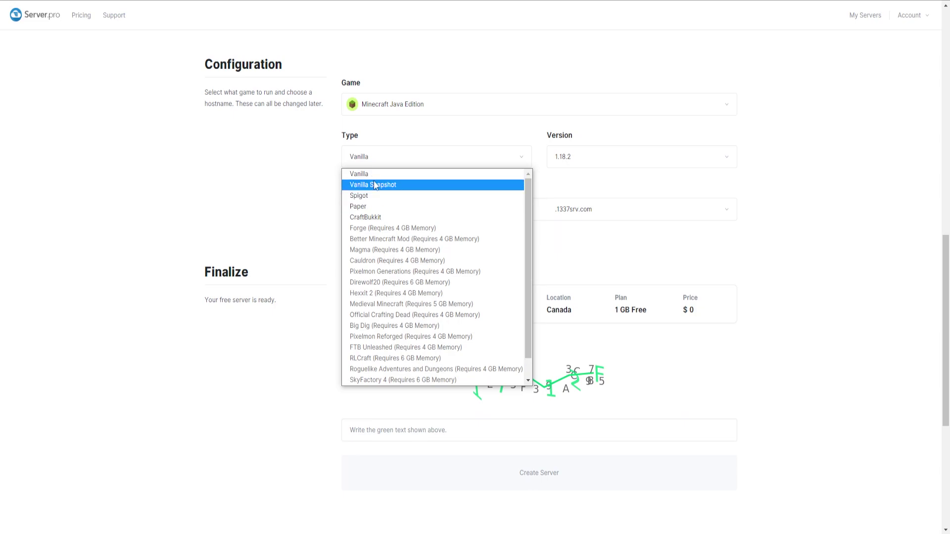
{"action": "left_click", "coordinate": [377, 164]}
{"action": "left_click", "coordinate": [591, 158]}
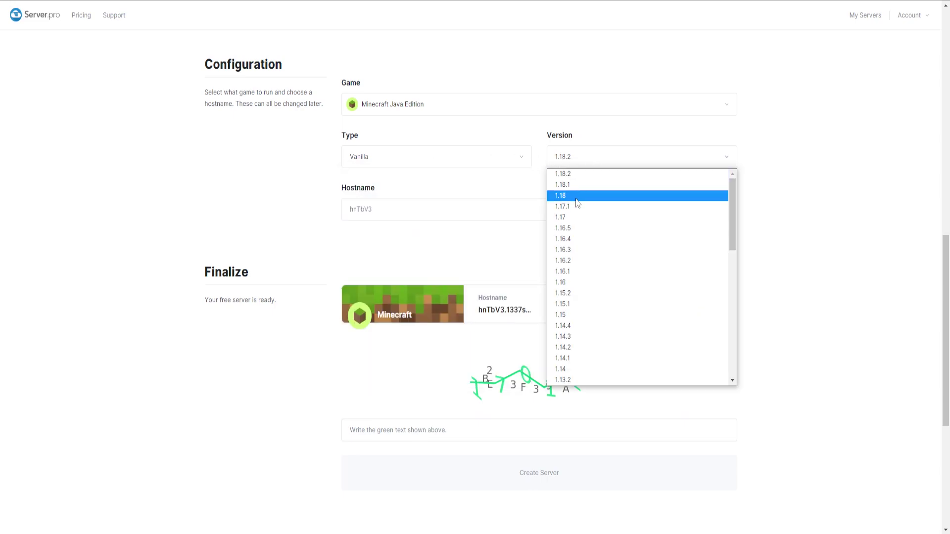
{"action": "scroll", "coordinate": [593, 354], "scroll_direction": "down", "scroll_amount": 10}
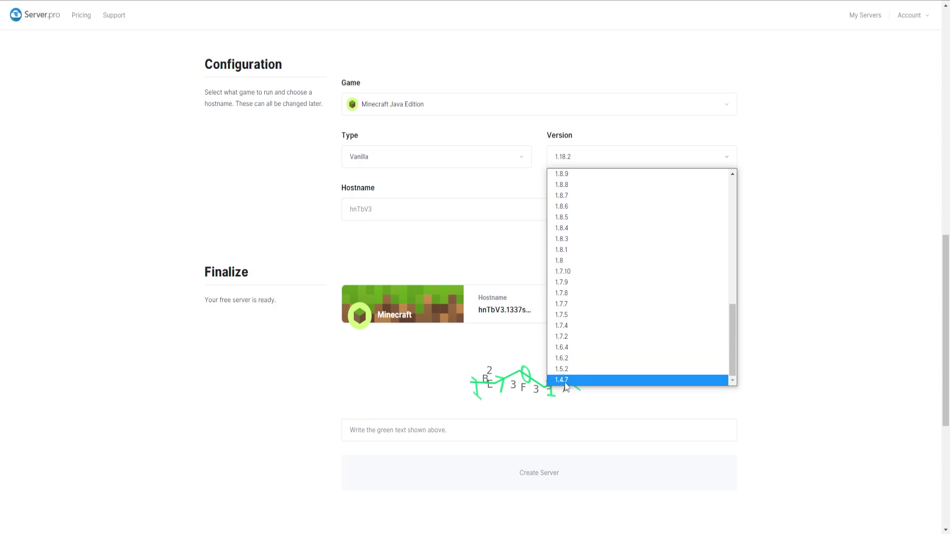
{"action": "scroll", "coordinate": [572, 376], "scroll_direction": "up", "scroll_amount": 10}
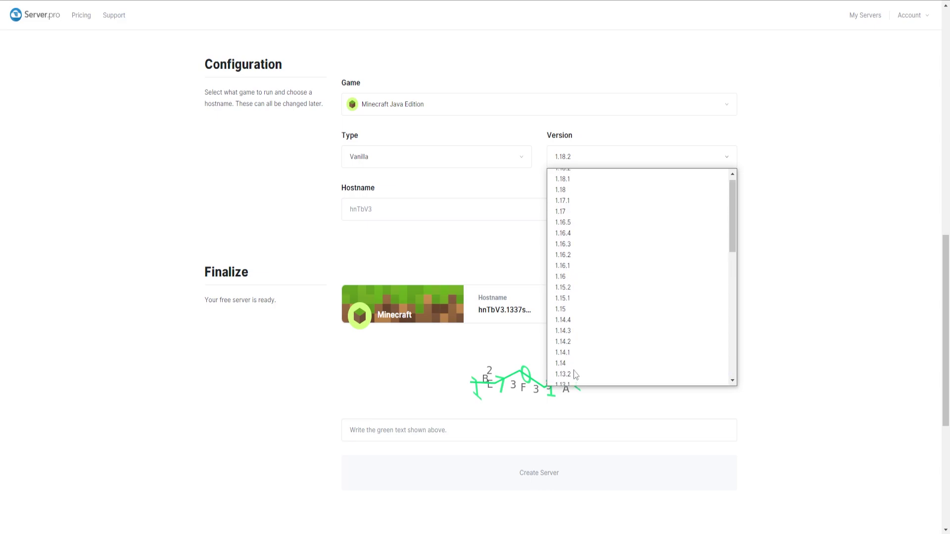
{"action": "left_click", "coordinate": [569, 176]}
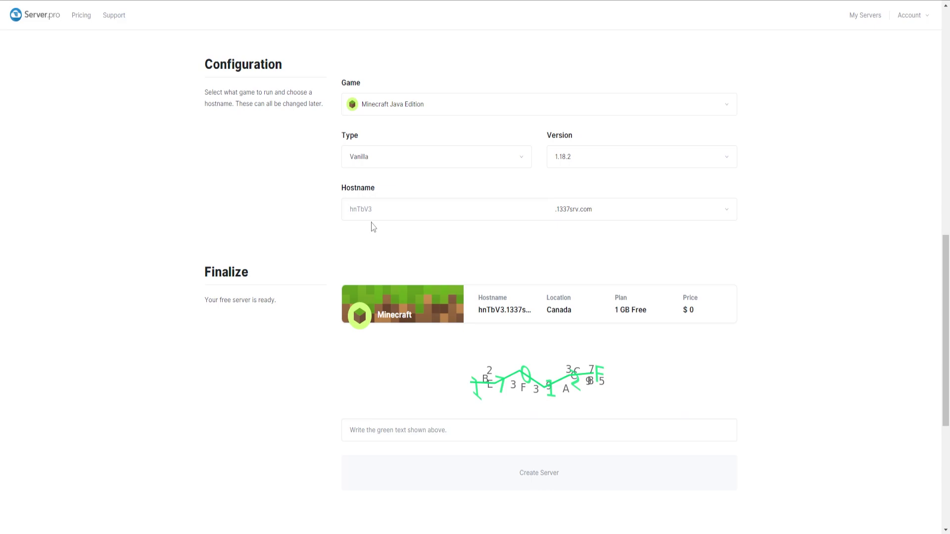
Set the hostname to Slow123 with the .serv.gs domain and check it in the server summary
{"action": "type", "text": "Slow123"}
{"action": "left_click", "coordinate": [584, 217]}
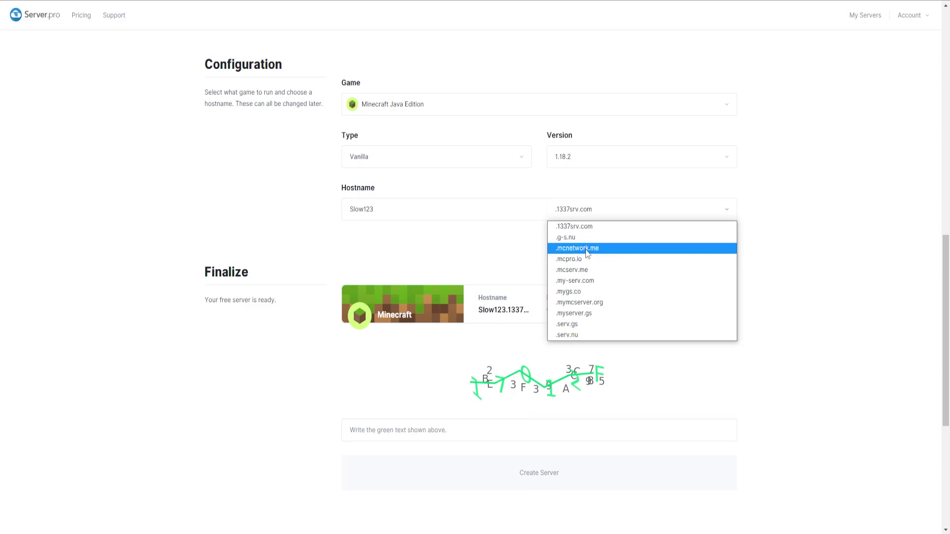
{"action": "left_click", "coordinate": [567, 325]}
{"action": "scroll", "coordinate": [484, 276], "scroll_direction": "down", "scroll_amount": 1}
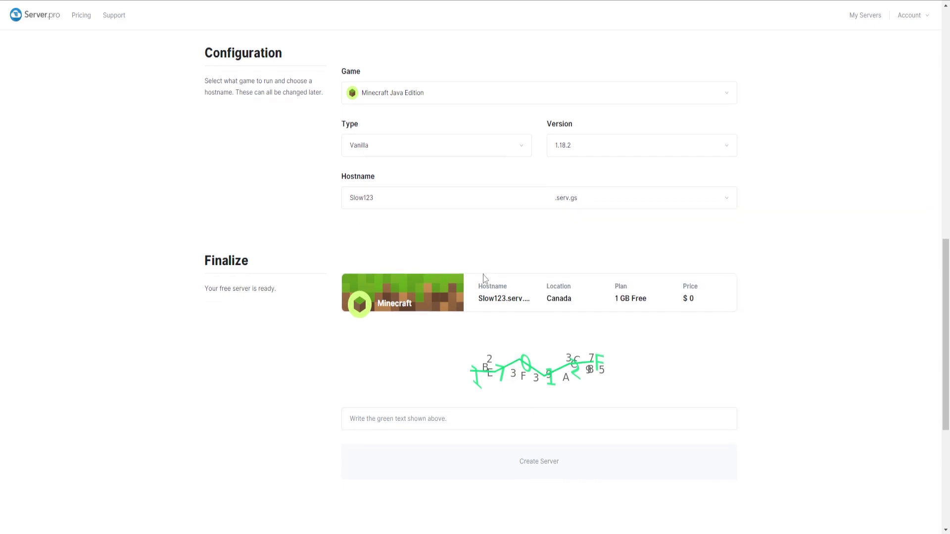
{"action": "left_click_drag", "start_coordinate": [481, 254], "coordinate": [534, 257]}
{"action": "left_click", "coordinate": [568, 252]}
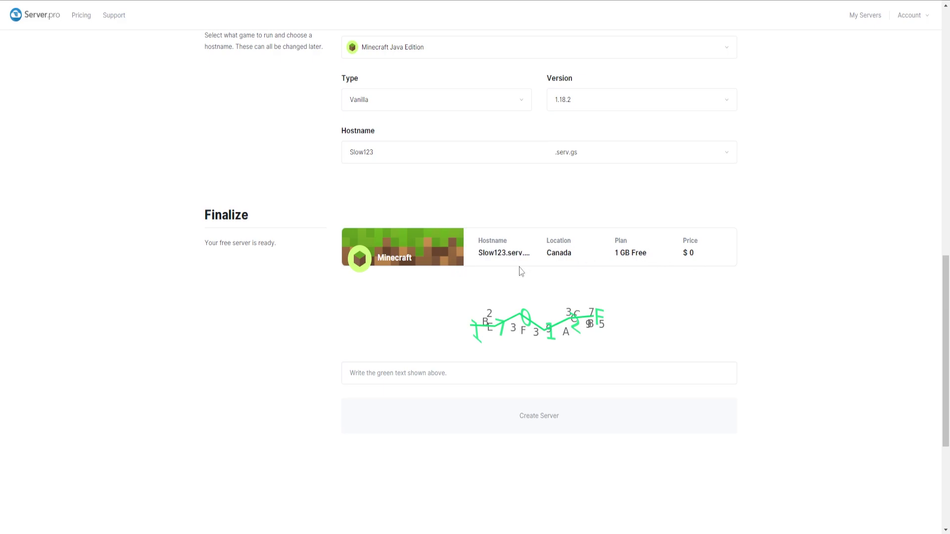
Enter the green captcha verification text and create the free server
{"action": "scroll", "coordinate": [521, 271], "scroll_direction": "down", "scroll_amount": 1}
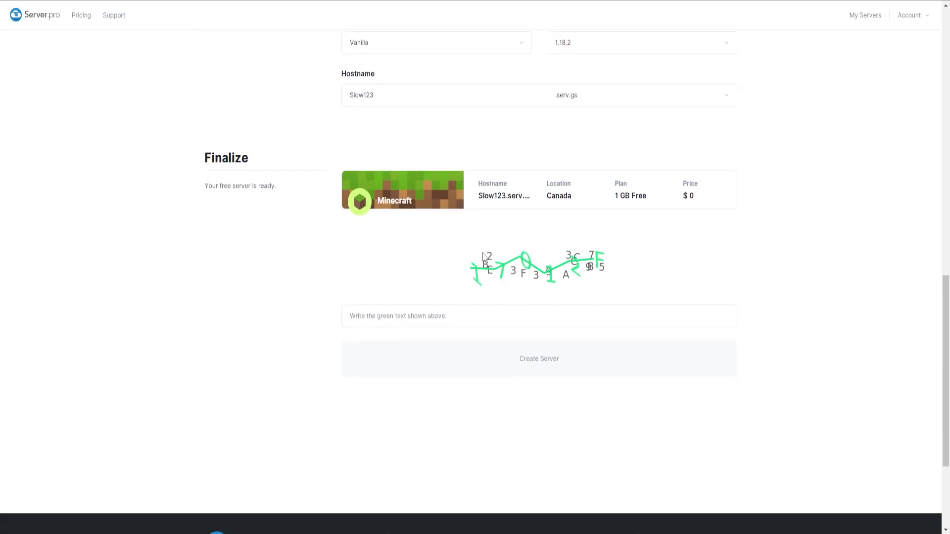
{"action": "type", "text": "1995A8"}
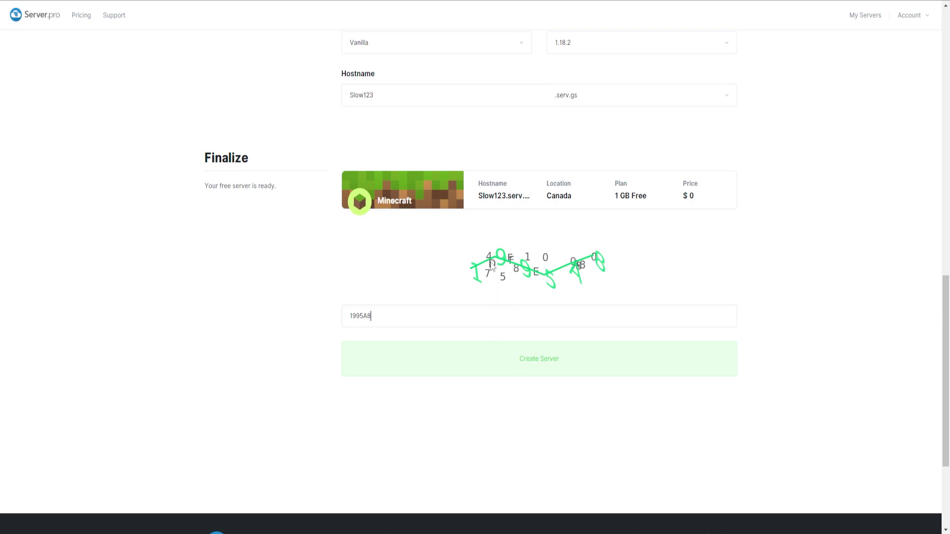
{"action": "left_click", "coordinate": [532, 363]}
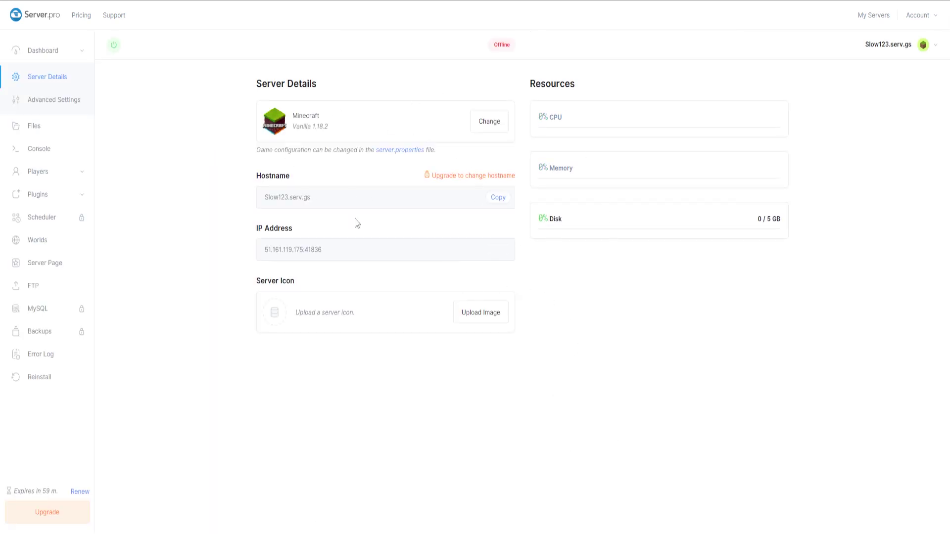
Examine the new server's status, game version, hostname and IP address in its server details
{"action": "left_click_drag", "start_coordinate": [496, 46], "coordinate": [515, 48]}
{"action": "left_click", "coordinate": [501, 47]}
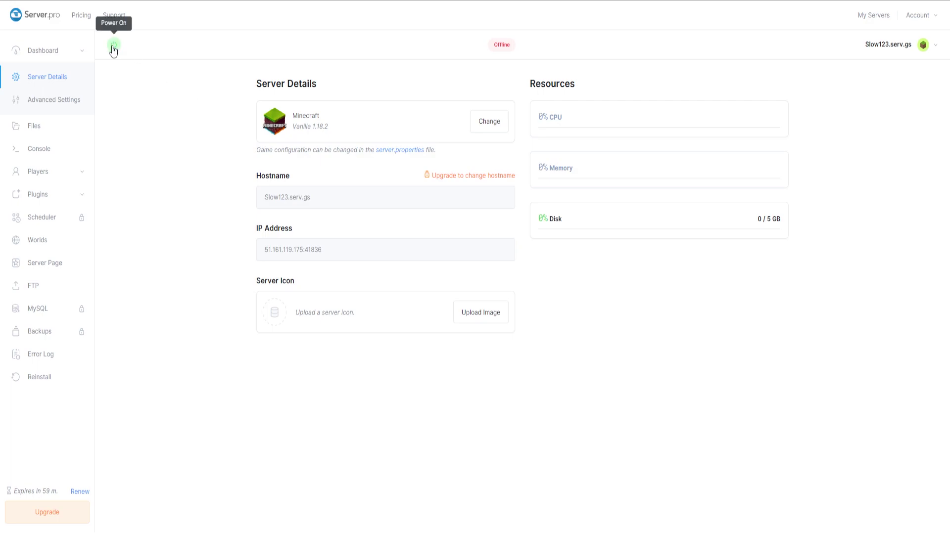
{"action": "left_click_drag", "start_coordinate": [259, 85], "coordinate": [316, 84]}
{"action": "left_click", "coordinate": [313, 84]}
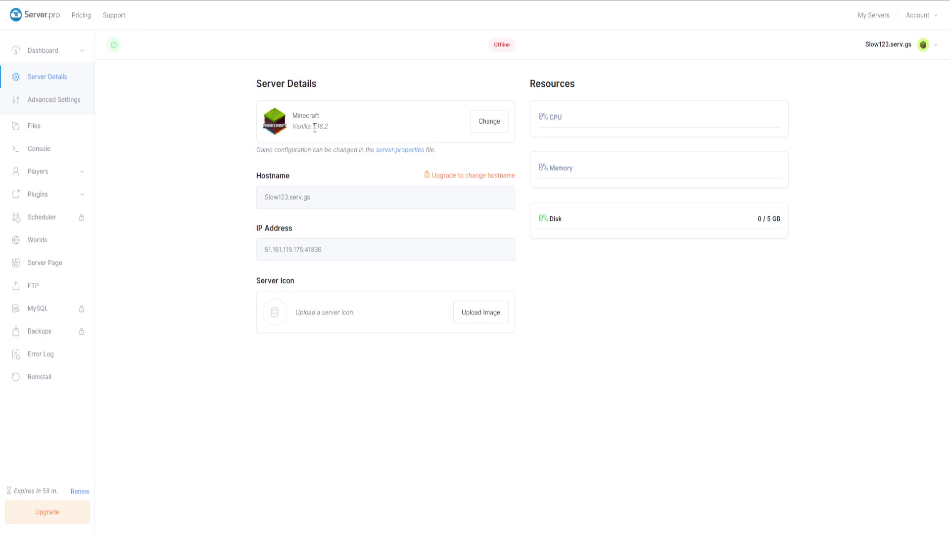
{"action": "left_click_drag", "start_coordinate": [312, 127], "coordinate": [333, 131]}
{"action": "left_click", "coordinate": [319, 126]}
{"action": "left_click_drag", "start_coordinate": [316, 197], "coordinate": [256, 202]}
{"action": "left_click", "coordinate": [283, 204]}
{"action": "left_click_drag", "start_coordinate": [267, 198], "coordinate": [316, 206]}
{"action": "left_click", "coordinate": [311, 200]}
{"action": "left_click_drag", "start_coordinate": [265, 251], "coordinate": [331, 250]}
{"action": "left_click", "coordinate": [314, 251]}
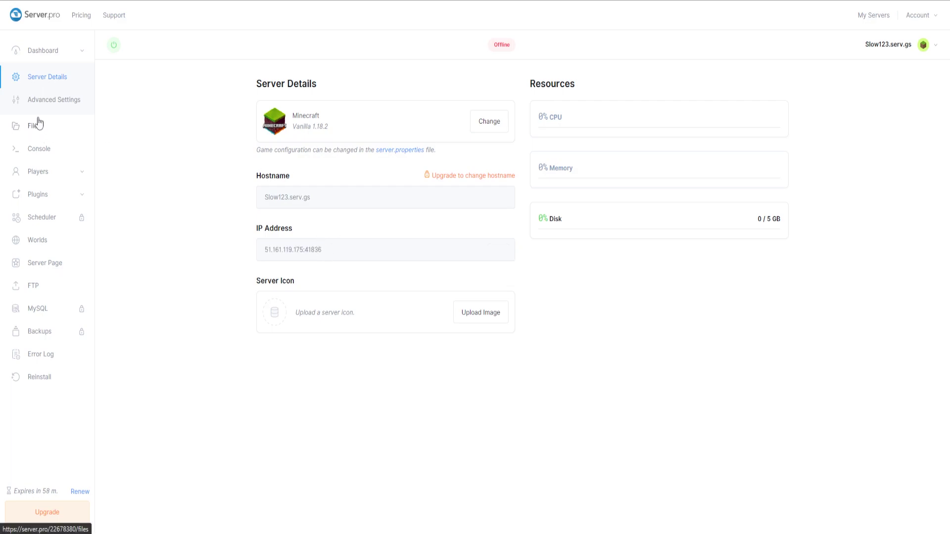
Look through the server's advanced settings, root files and resource usage
{"action": "left_click", "coordinate": [51, 102]}
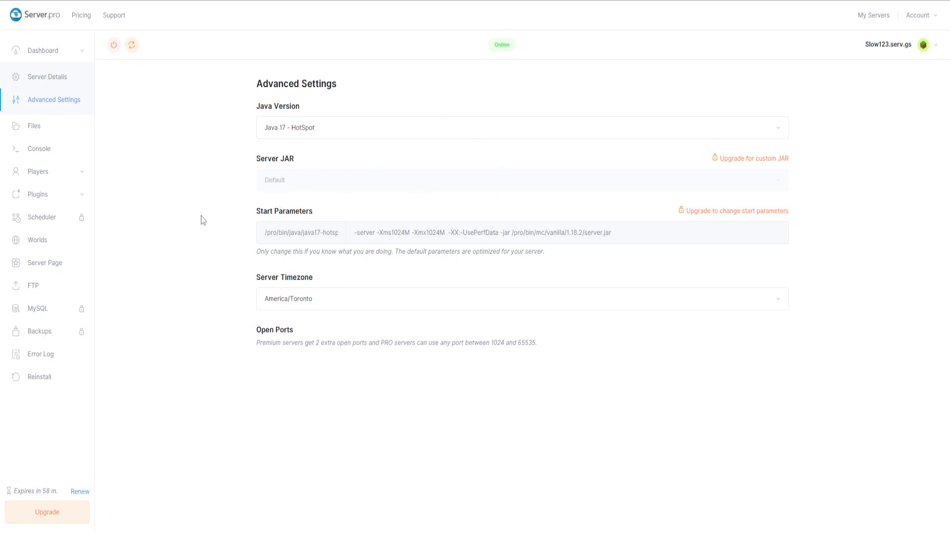
{"action": "left_click", "coordinate": [32, 126]}
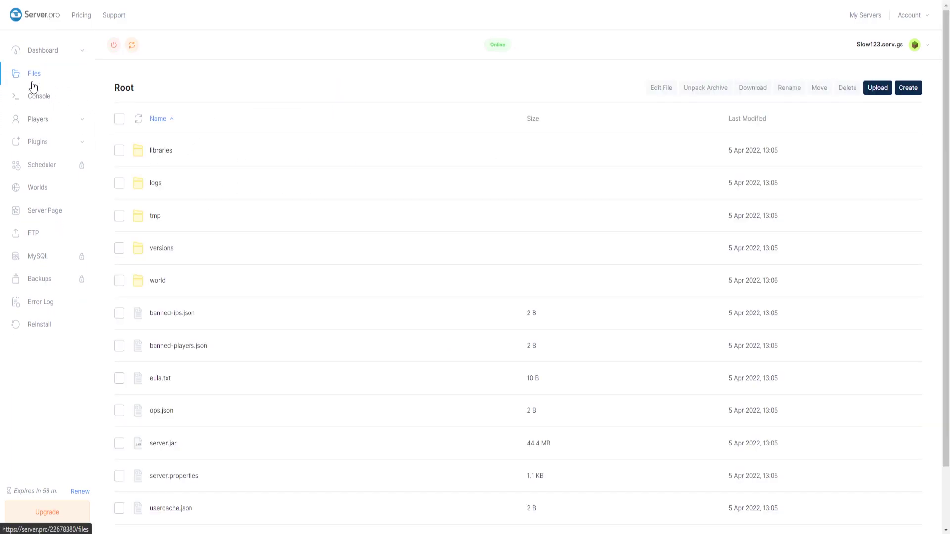
{"action": "scroll", "coordinate": [189, 204], "scroll_direction": "down", "scroll_amount": 2}
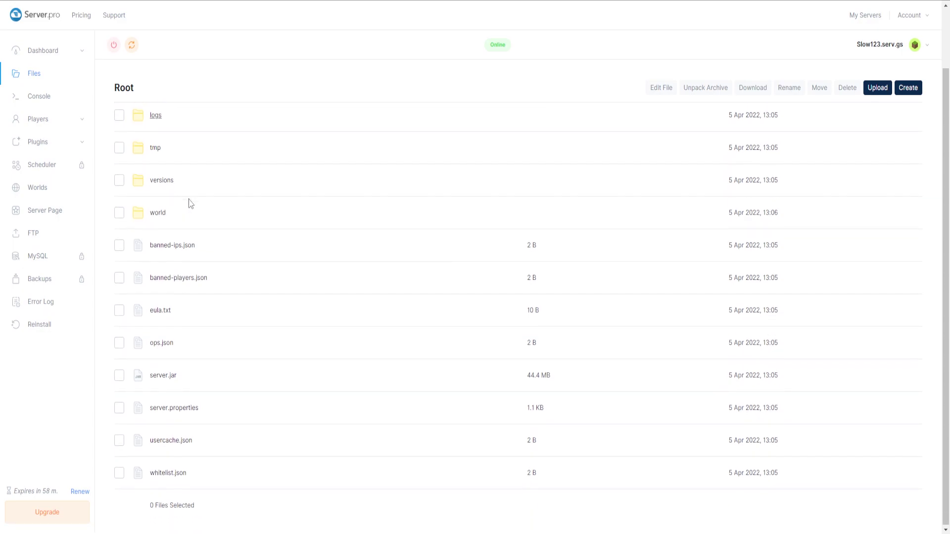
{"action": "scroll", "coordinate": [203, 297], "scroll_direction": "up", "scroll_amount": 2}
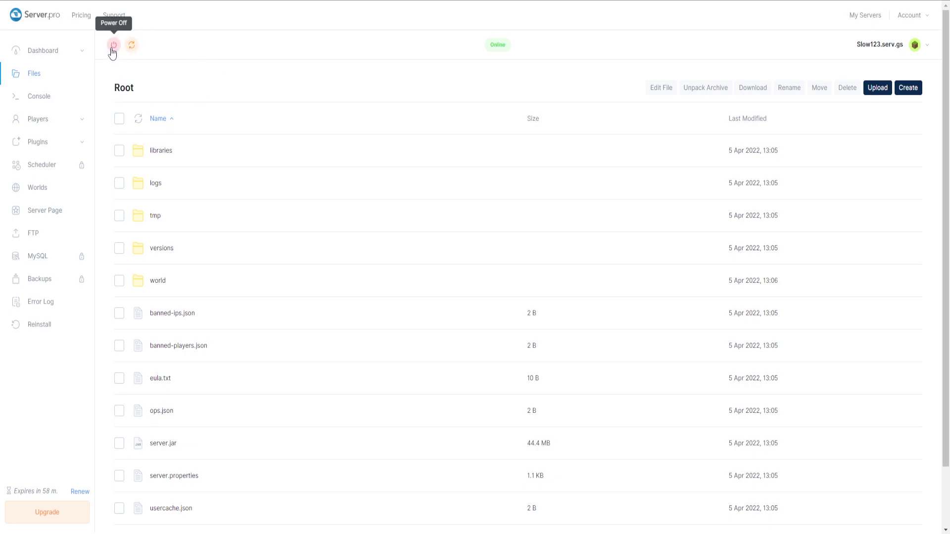
{"action": "left_click", "coordinate": [43, 58]}
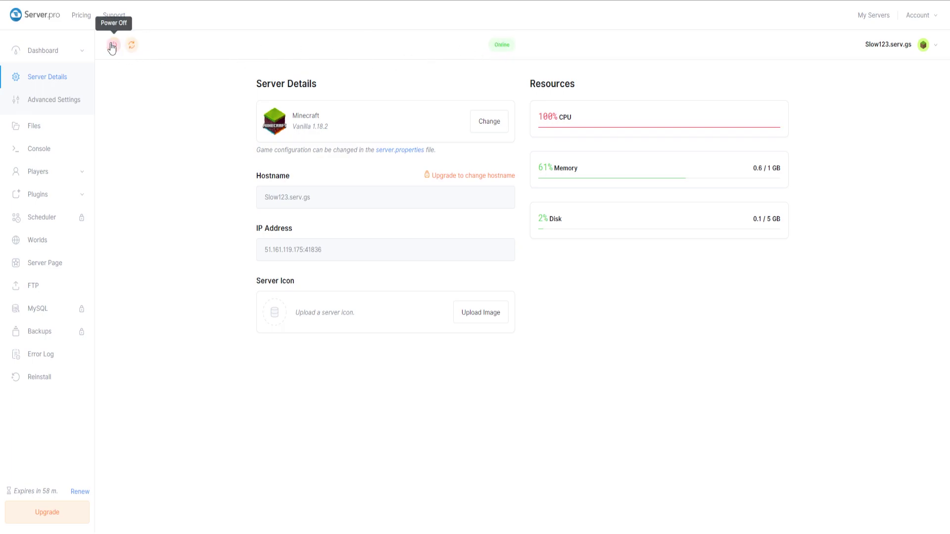
{"action": "left_click", "coordinate": [41, 128]}
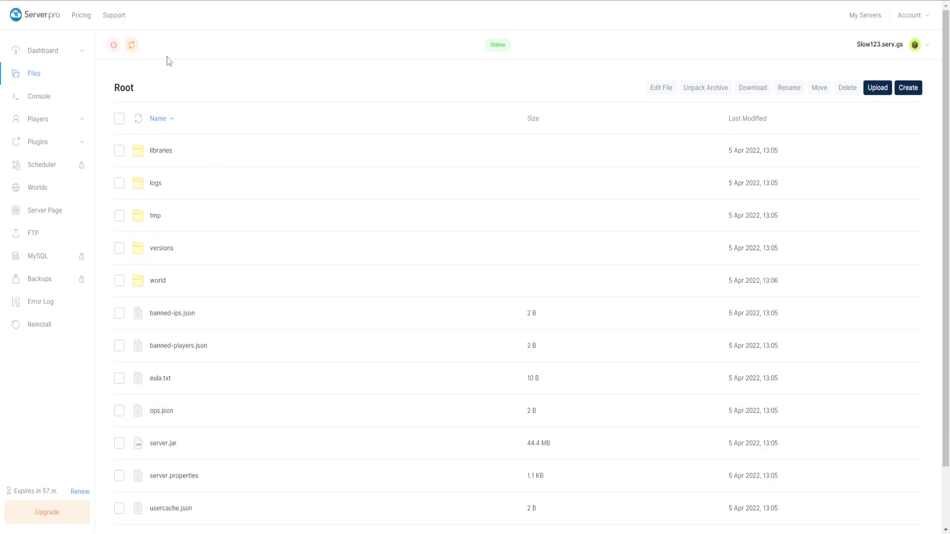
Try to give the player operator rights by sending the OP command with the player's username in the server console
{"action": "left_click", "coordinate": [41, 102]}
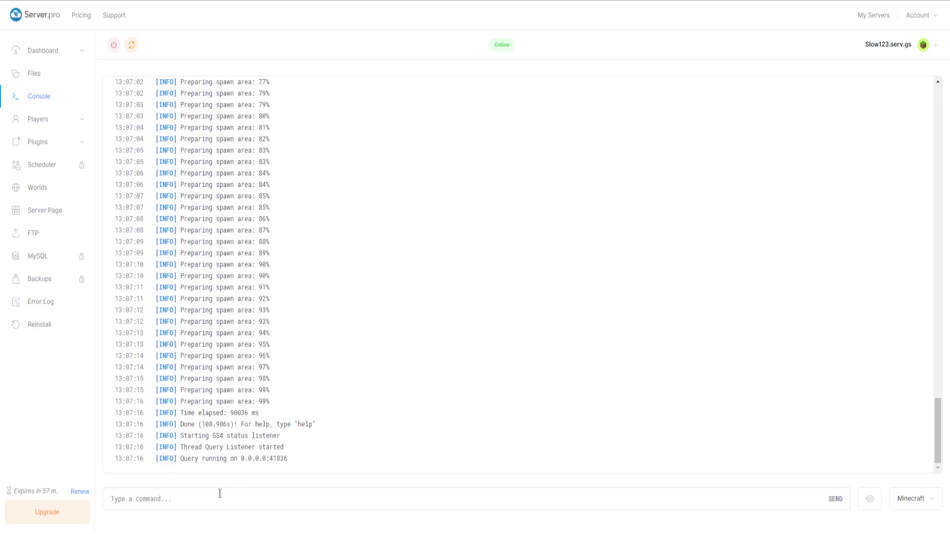
{"action": "type", "text": "OP"}
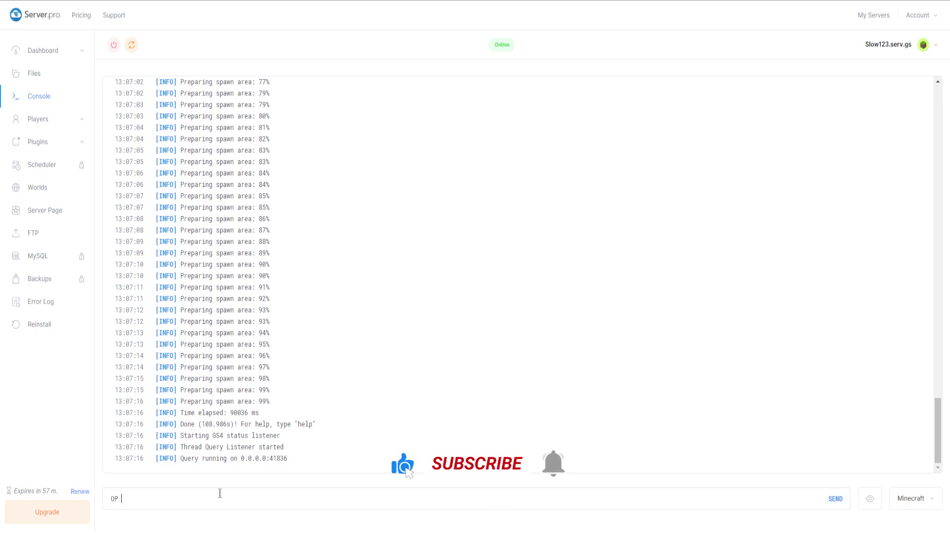
{"action": "type", "text": "Slowpayz"}
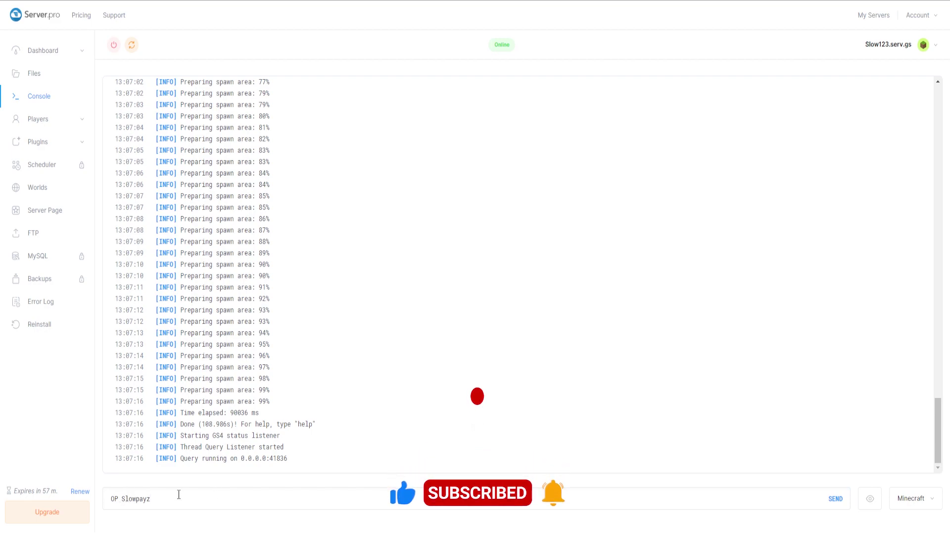
{"action": "key", "text": "Return"}
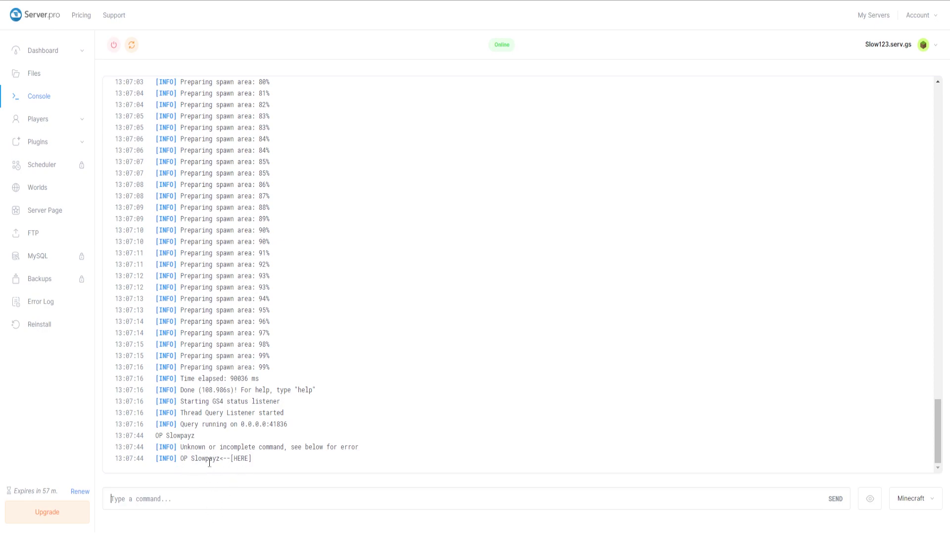
Look through the server's online players, operators, white list and ban list
{"action": "left_click", "coordinate": [35, 123]}
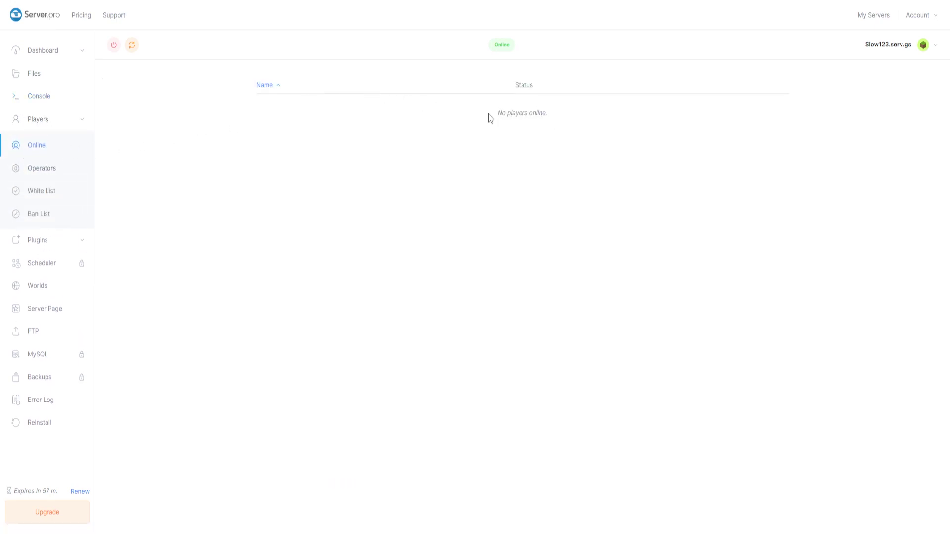
{"action": "triple_click", "coordinate": [503, 113]}
{"action": "left_click", "coordinate": [311, 125]}
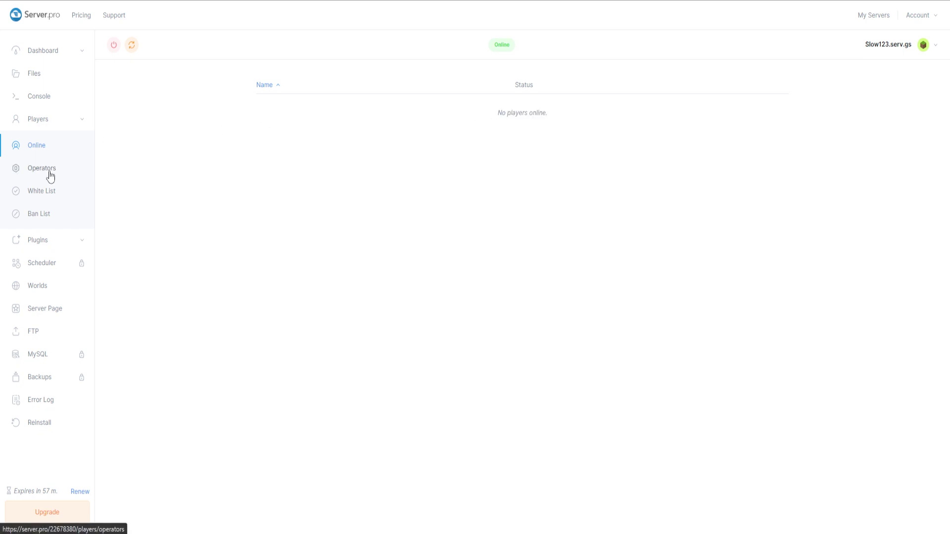
{"action": "left_click", "coordinate": [51, 173]}
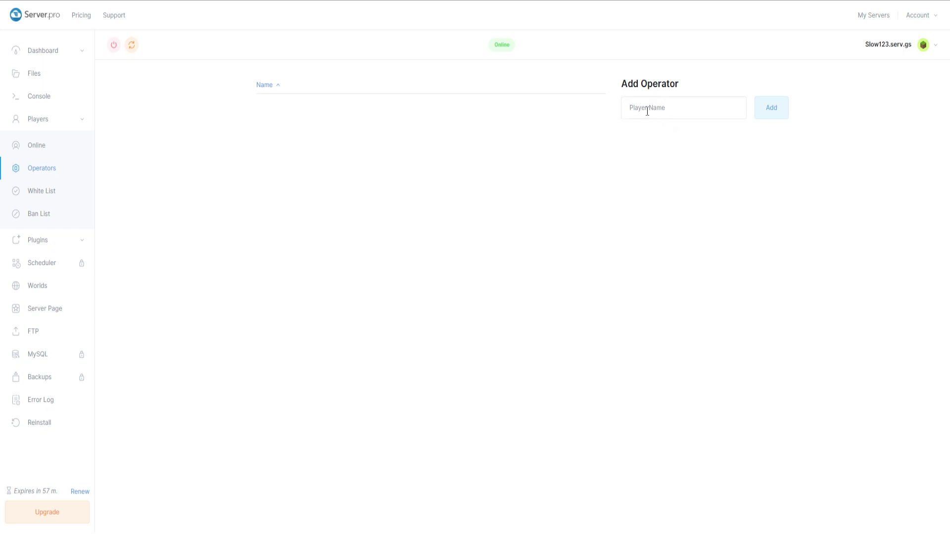
{"action": "left_click", "coordinate": [37, 191]}
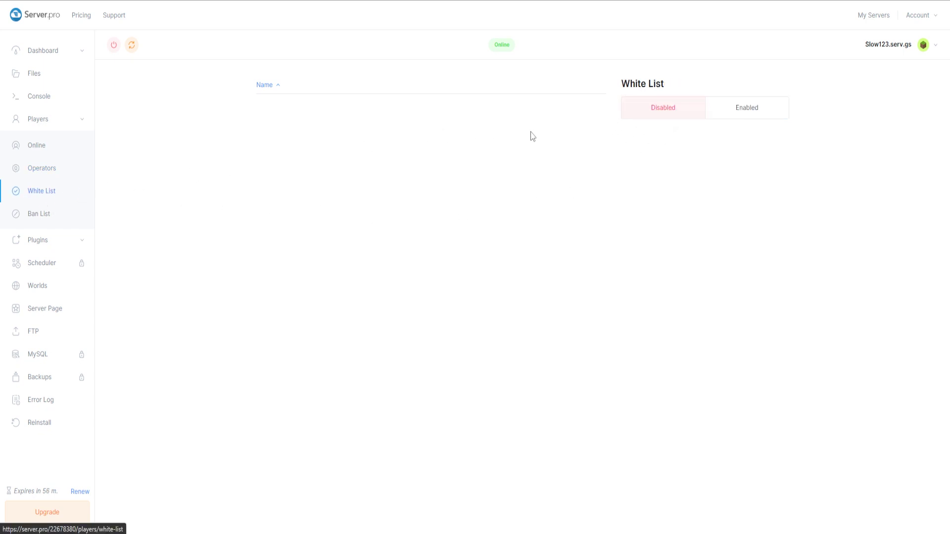
{"action": "left_click", "coordinate": [35, 216]}
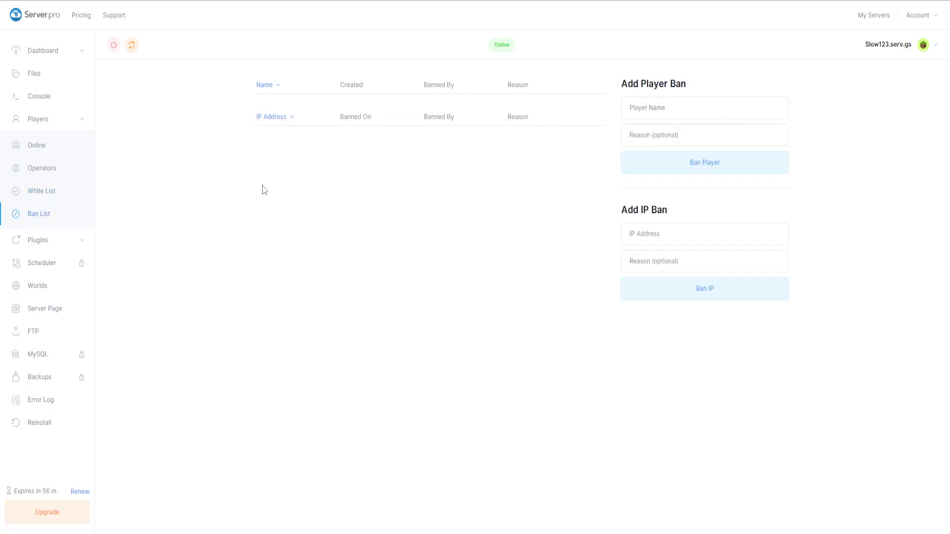
Examine the plugin support requirements and the level type options for creating a new world
{"action": "left_click", "coordinate": [49, 240]}
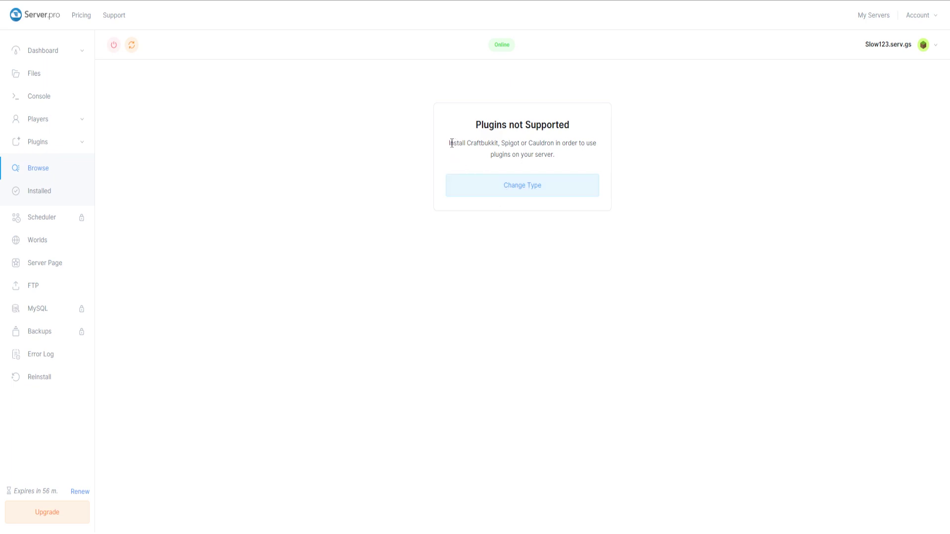
{"action": "left_click_drag", "start_coordinate": [469, 143], "coordinate": [519, 144]}
{"action": "left_click", "coordinate": [511, 143]}
{"action": "left_click", "coordinate": [44, 197]}
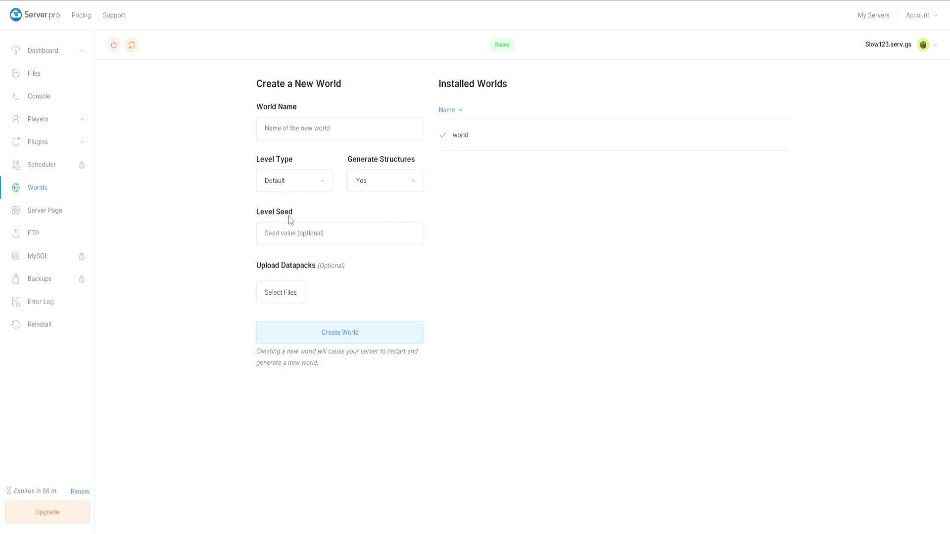
{"action": "left_click", "coordinate": [321, 184]}
{"action": "left_click", "coordinate": [310, 183]}
Review the public server page configuration, the FTP details and the error log
{"action": "left_click", "coordinate": [46, 213]}
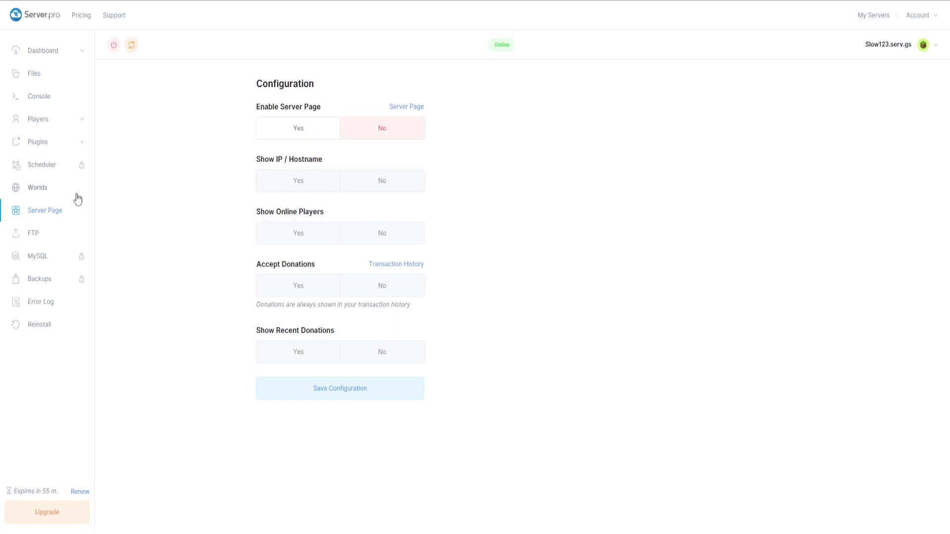
{"action": "left_click", "coordinate": [34, 234]}
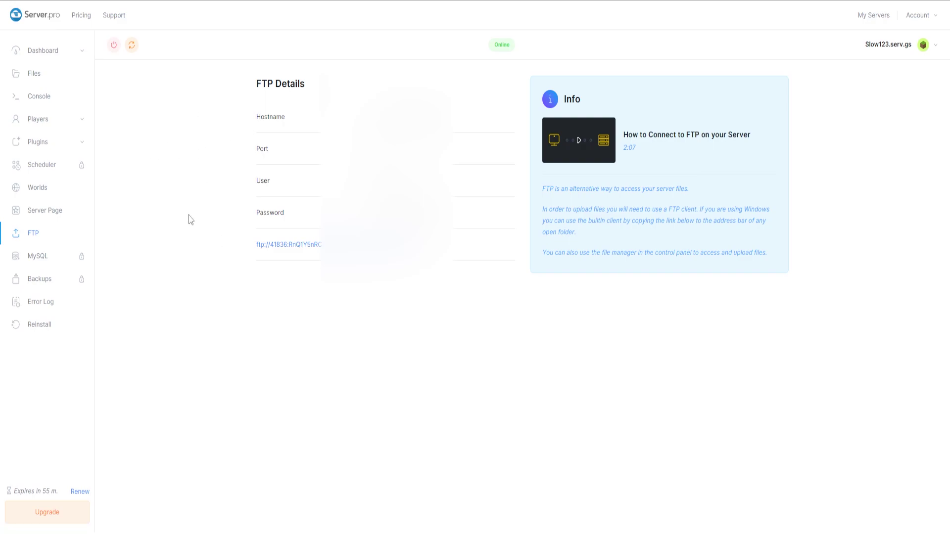
{"action": "left_click", "coordinate": [47, 306]}
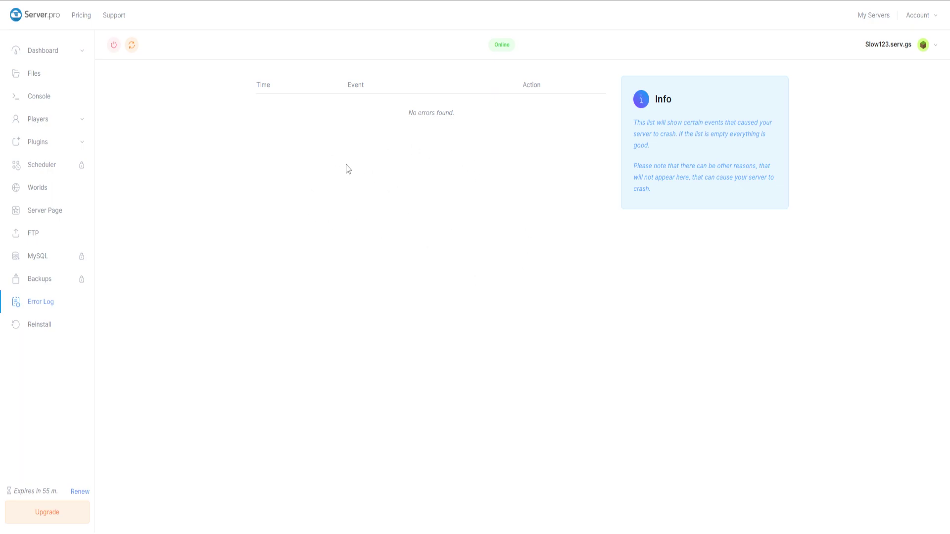
Try Spigot as the server type in the reinstall settings and check the file removal options without reinstalling
{"action": "left_click", "coordinate": [38, 332]}
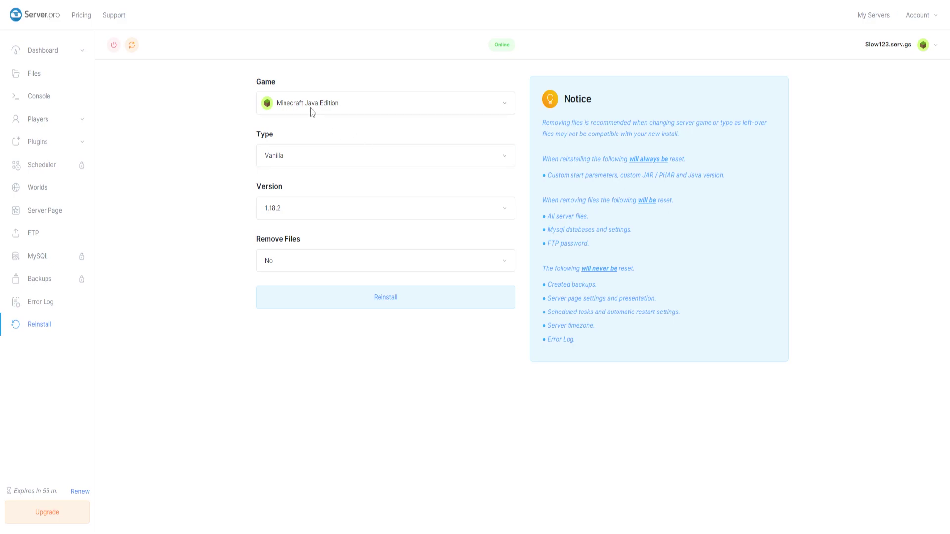
{"action": "left_click", "coordinate": [295, 159]}
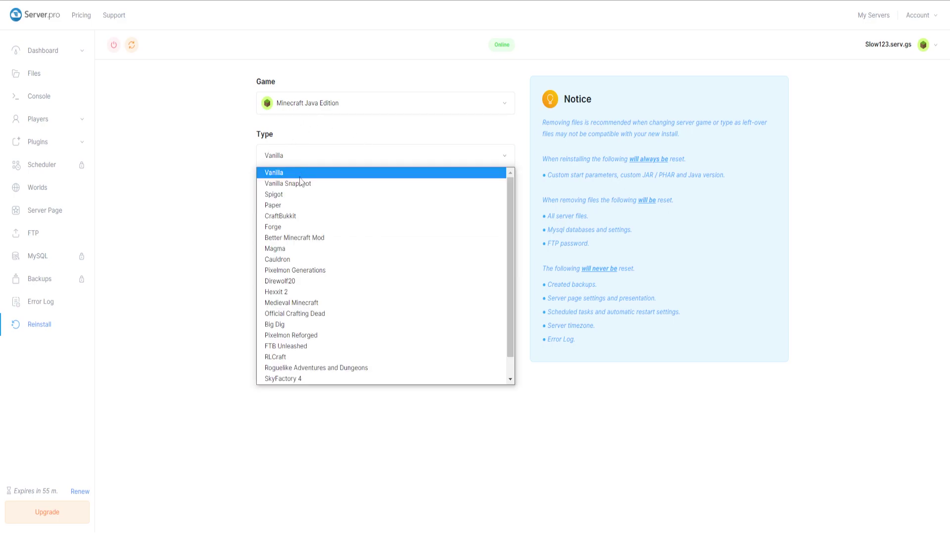
{"action": "left_click", "coordinate": [295, 195]}
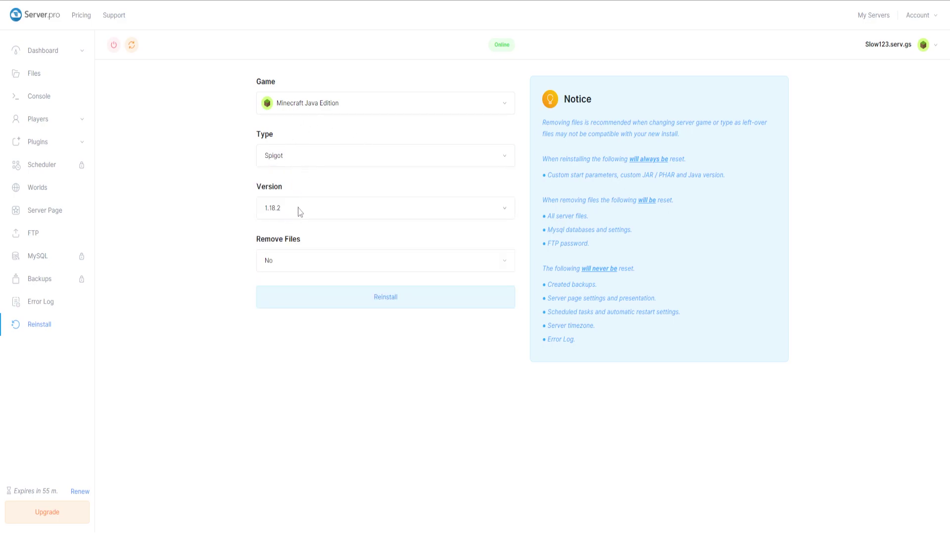
{"action": "left_click", "coordinate": [285, 262]}
{"action": "left_click", "coordinate": [267, 262]}
Check the server's CPU usage in the resources of its server details
{"action": "left_click", "coordinate": [40, 52]}
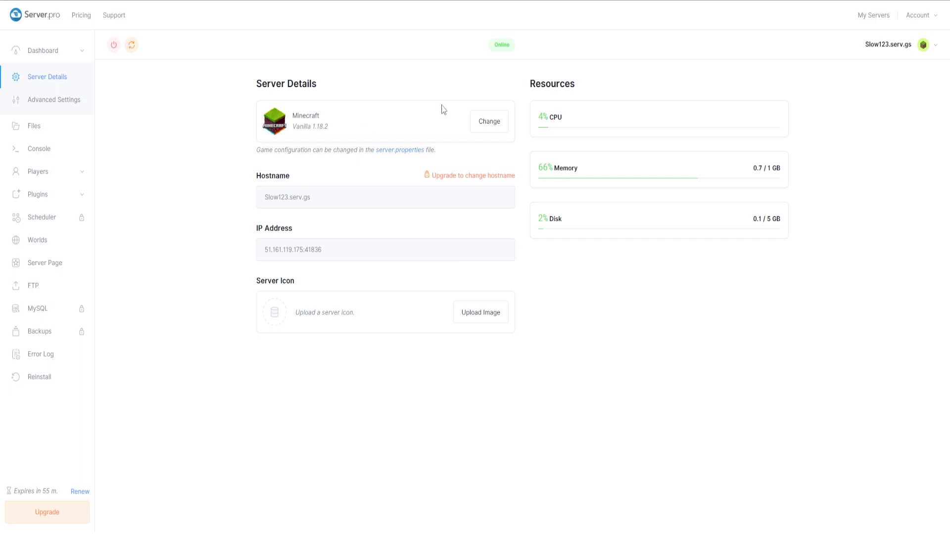
{"action": "left_click_drag", "start_coordinate": [539, 116], "coordinate": [564, 118]}
Switch to Minecraft Java Edition and add a multiplayer server with the address Slow123.serv.gs, keeping the default server name
{"action": "mouse_move", "coordinate": [490, 206]}
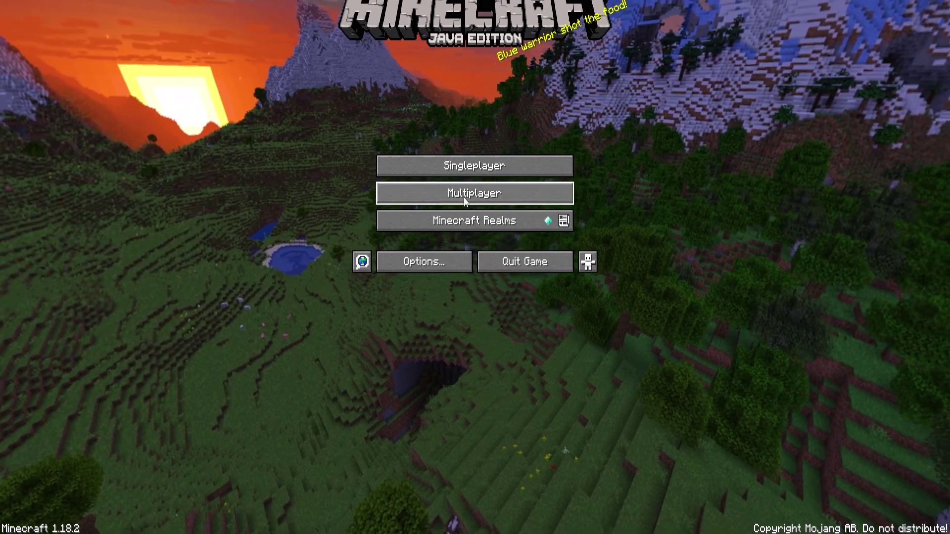
{"action": "left_click", "coordinate": [464, 198]}
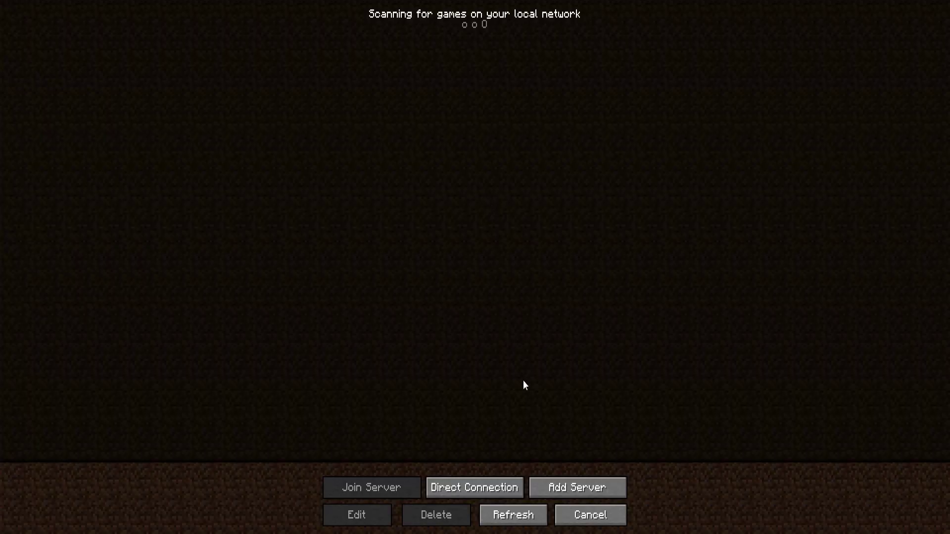
{"action": "left_click", "coordinate": [565, 489]}
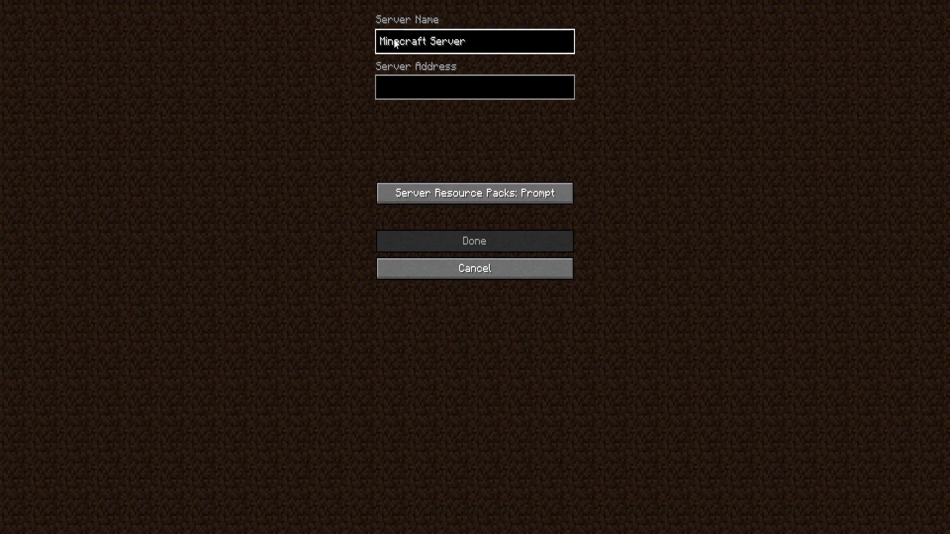
{"action": "left_click", "coordinate": [429, 89]}
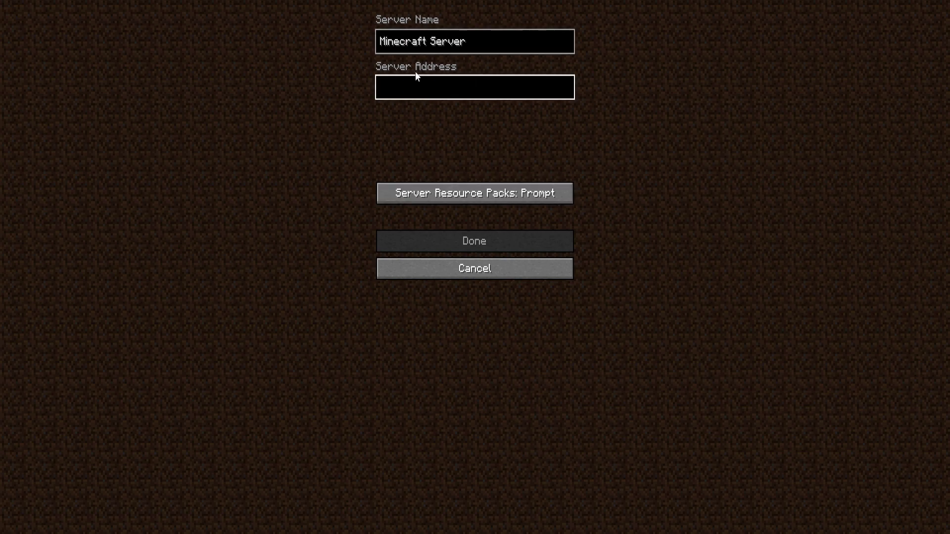
{"action": "type", "text": "Slow123.serv.gs"}
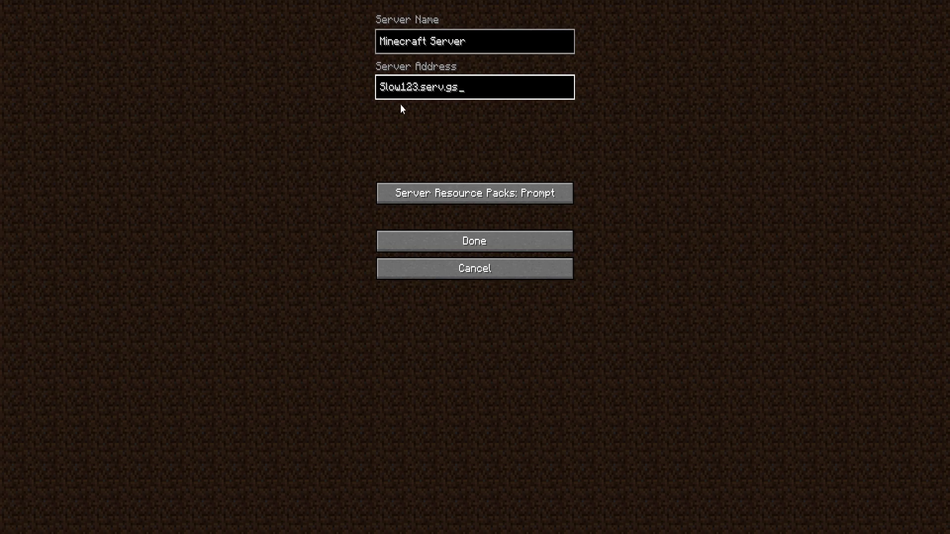
{"action": "left_click", "coordinate": [479, 242]}
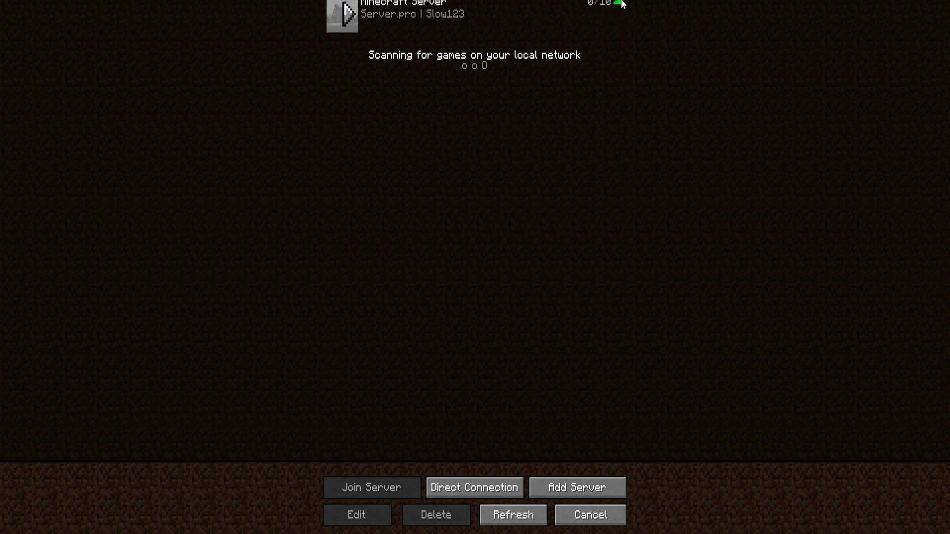
Join the newly added server and change the camera to the front-facing third-person view
{"action": "left_click", "coordinate": [349, 17]}
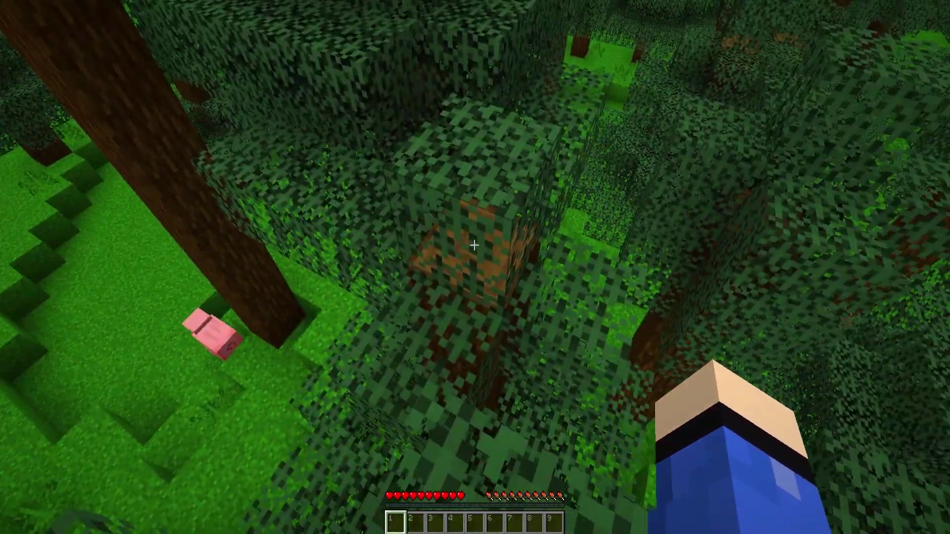
{"action": "key", "text": "F5"}
{"action": "key", "text": "F5"}
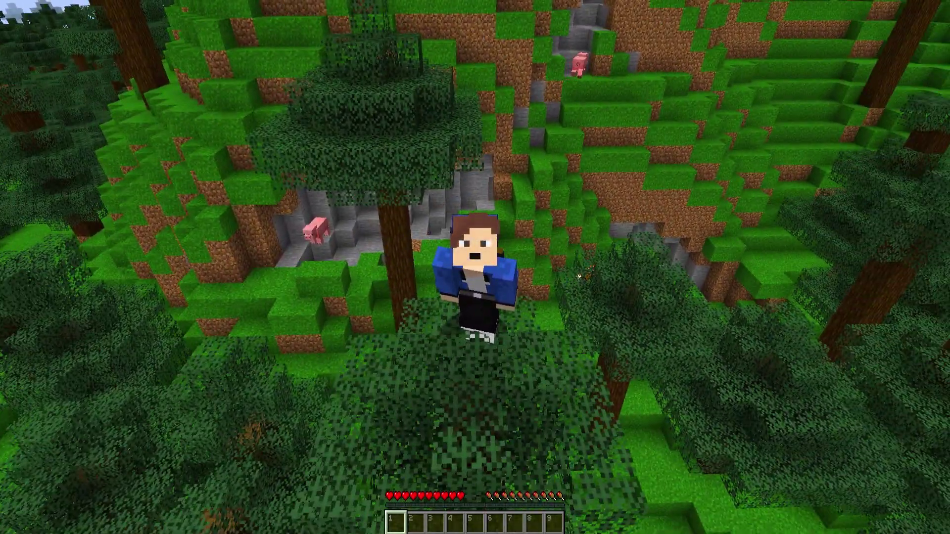
Check the exact spelling of the player's username through the in-game chat's name completion
{"action": "key", "text": "t"}
{"action": "key", "text": "Tab"}
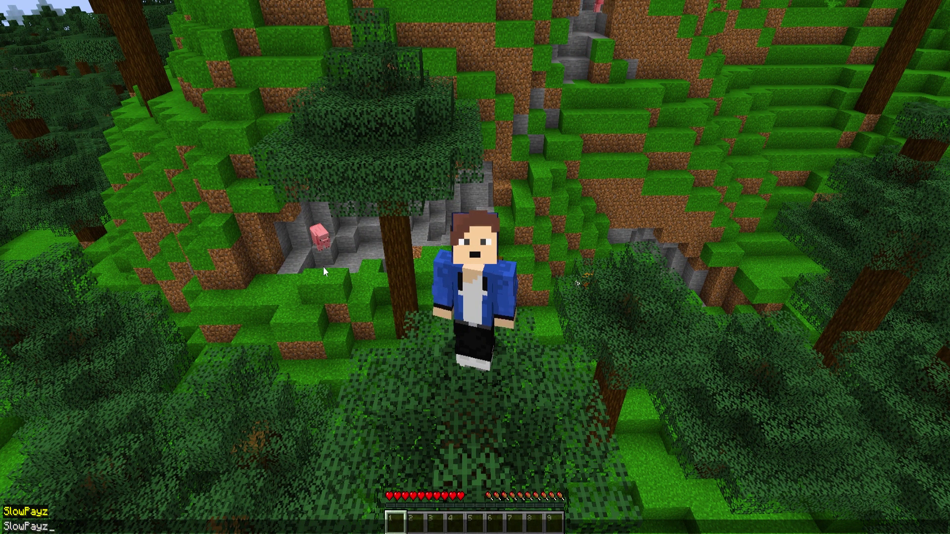
{"action": "key", "text": "Escape"}
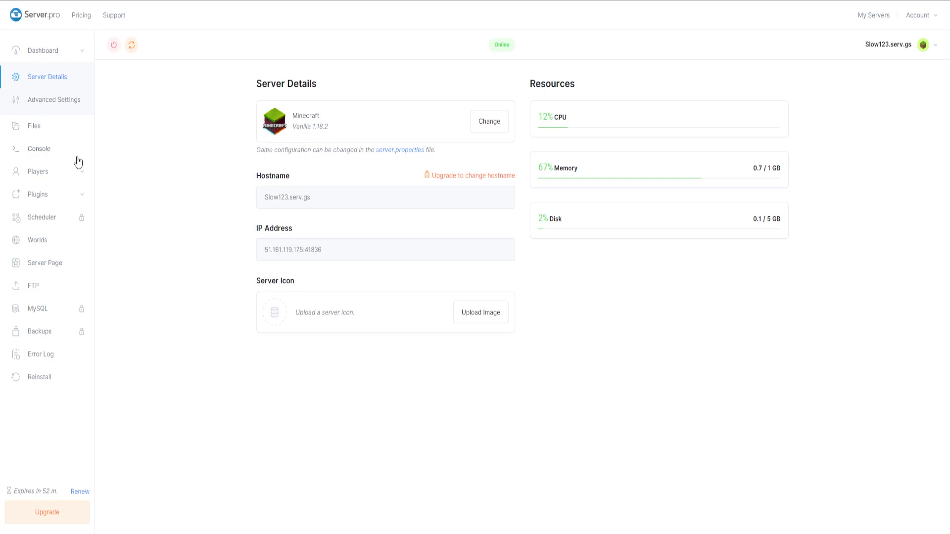
Switch back to Server.pro and make the player a server operator with the lowercase op command in the console
{"action": "left_click", "coordinate": [44, 150]}
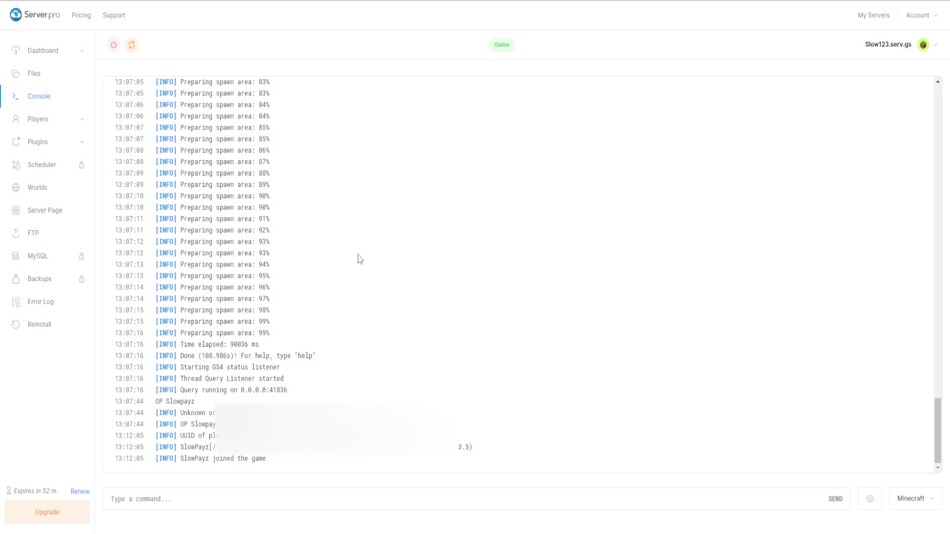
{"action": "type", "text": "op SlowPayz"}
{"action": "key", "text": "Return"}
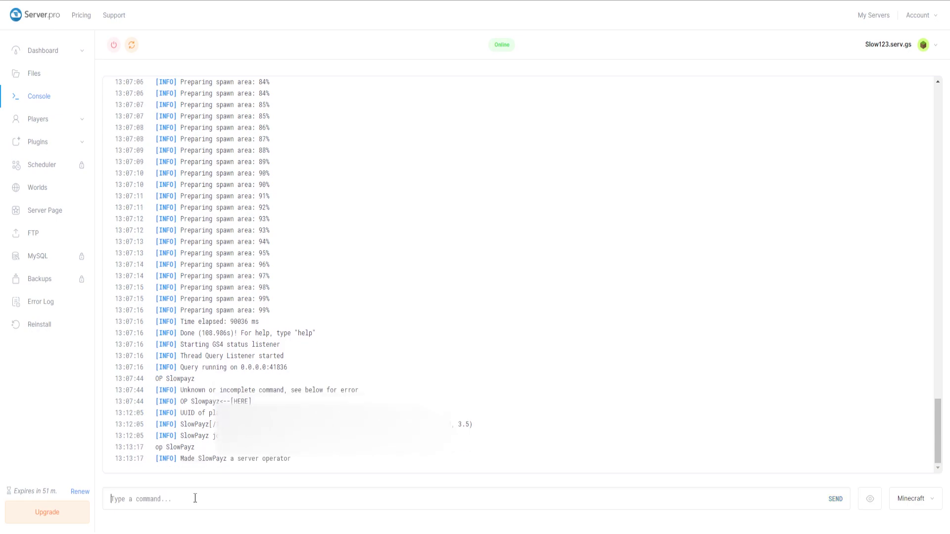
{"action": "left_click_drag", "start_coordinate": [180, 458], "coordinate": [296, 467]}
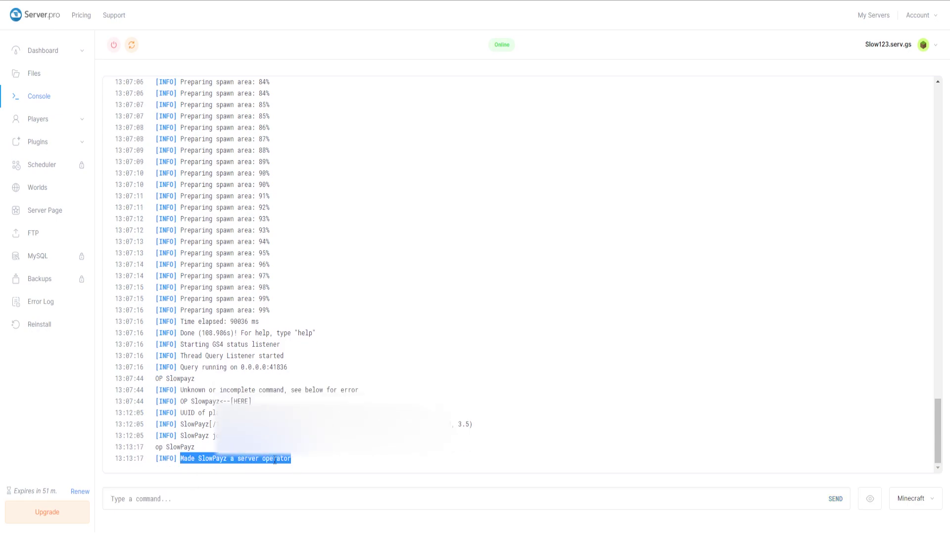
{"action": "left_click", "coordinate": [275, 460]}
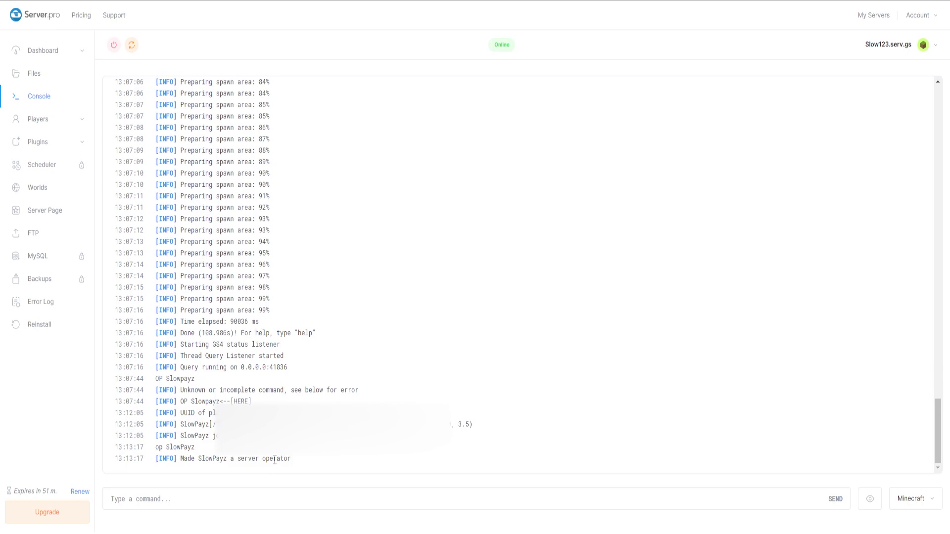